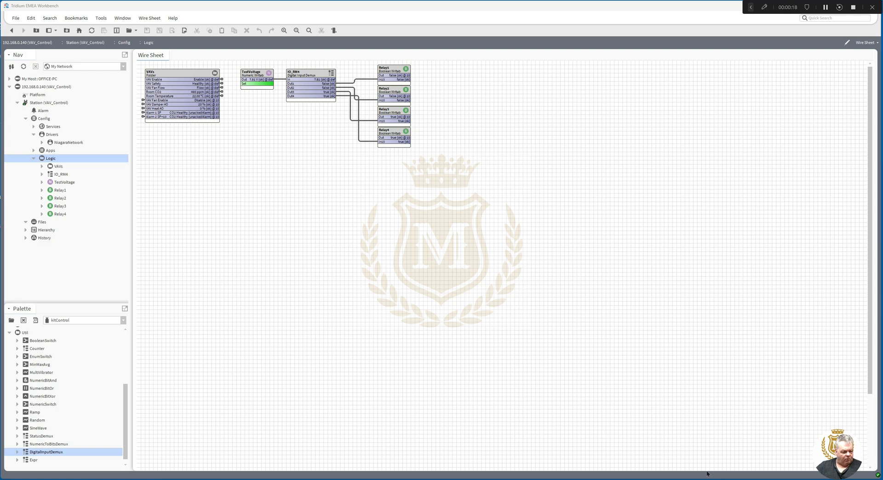
Step: Add one Bacnet Network to the station's Drivers, keeping the default name BacnetNetwork
double_click(52, 135)
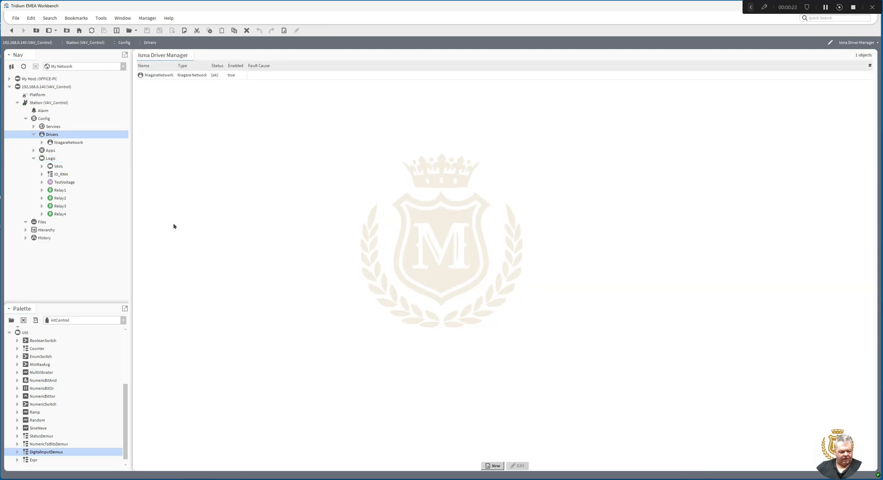
left_click(493, 466)
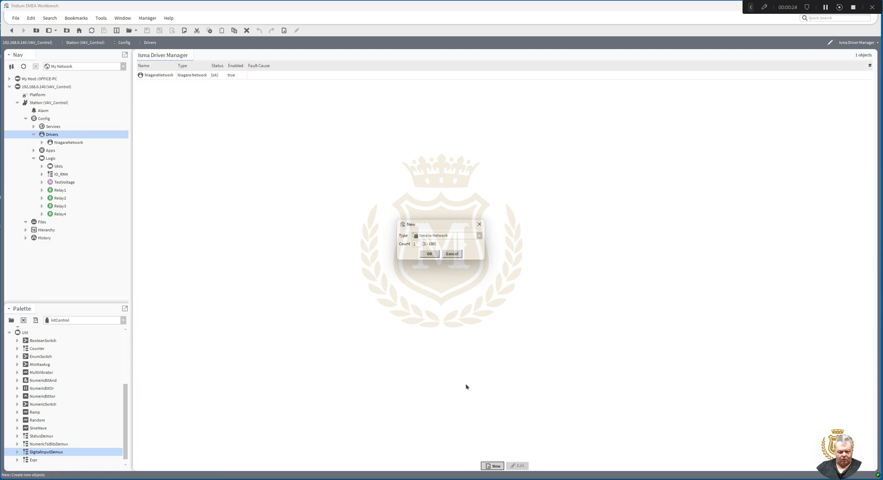
left_click(479, 237)
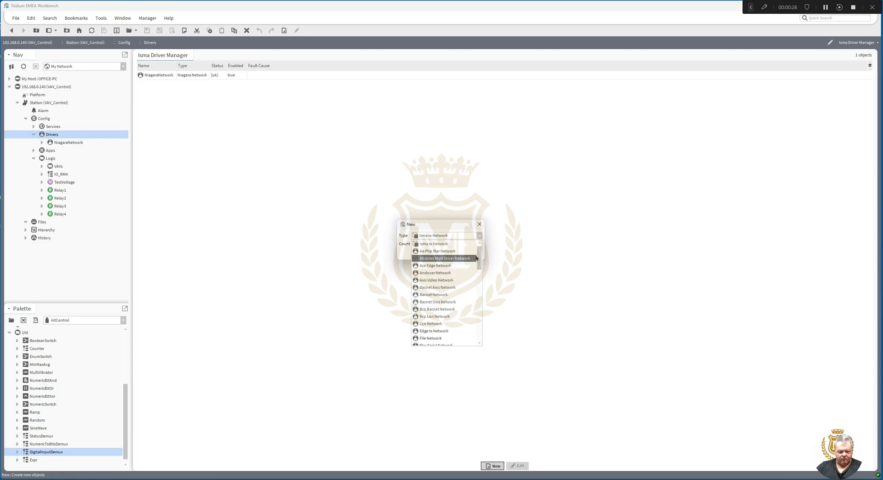
left_click(464, 298)
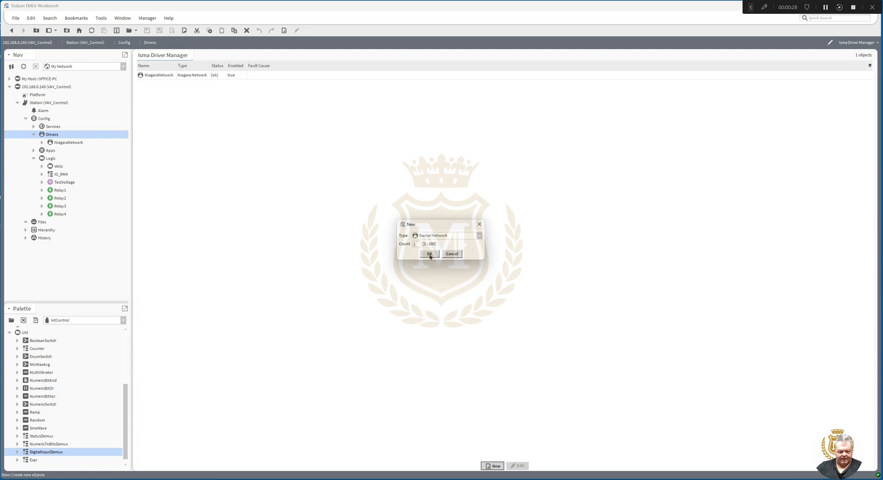
left_click(430, 254)
left_click(430, 274)
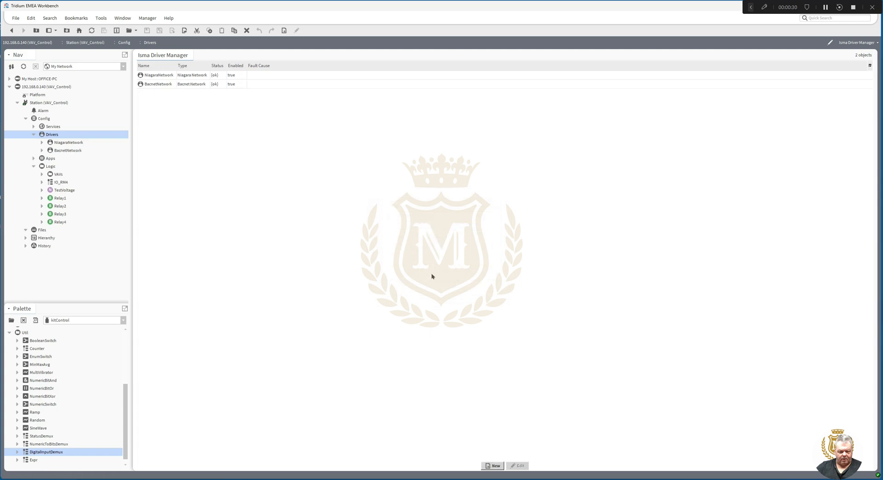
Step: Expand BacnetNetwork and open its AX Property Sheet
left_click(61, 152)
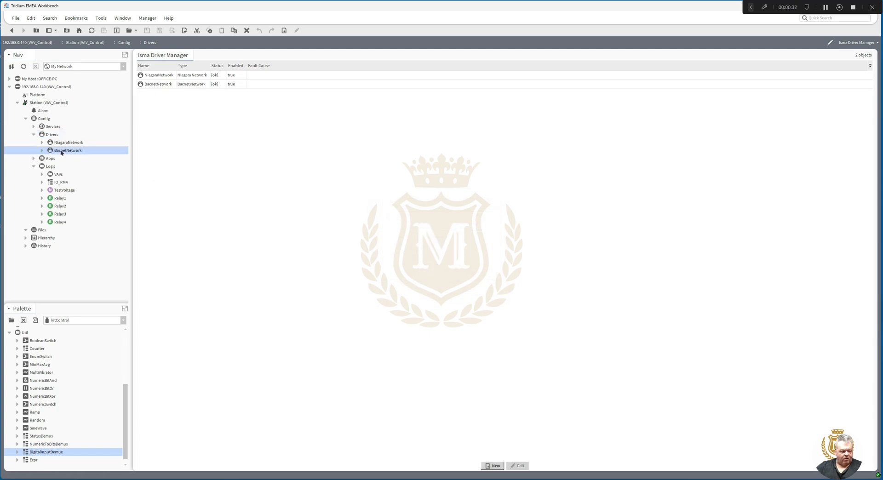
left_click(42, 150)
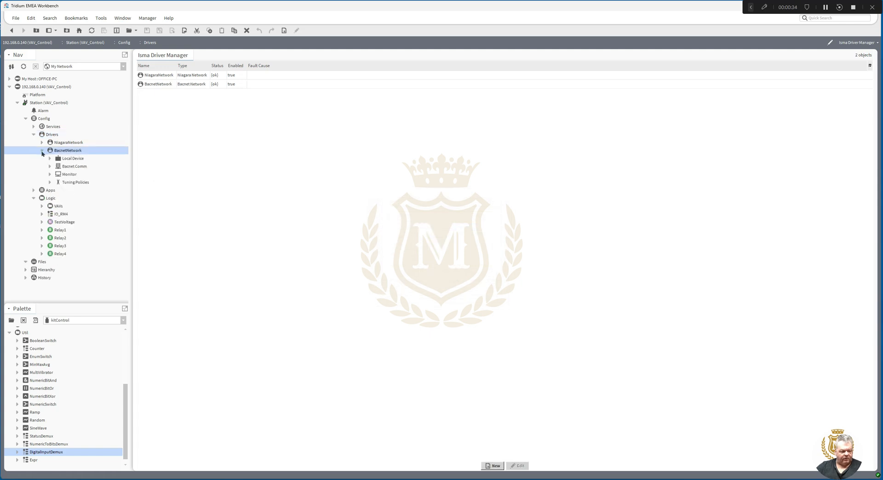
right_click(71, 150)
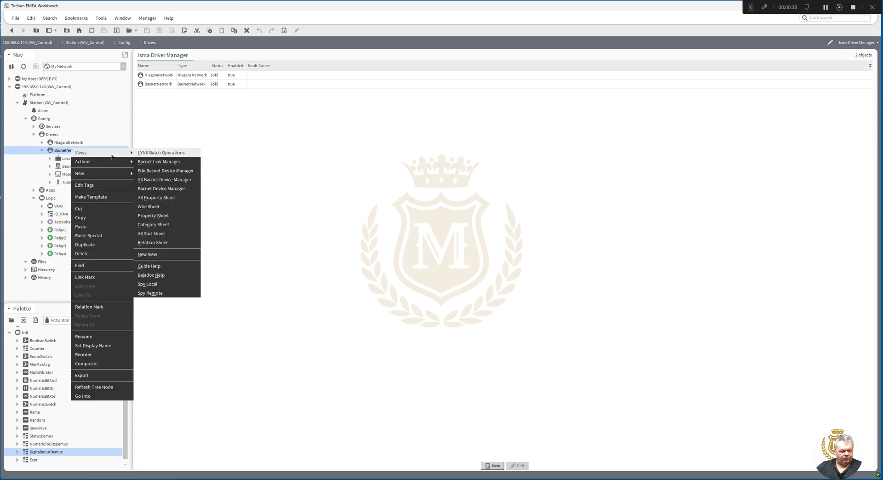
left_click(162, 197)
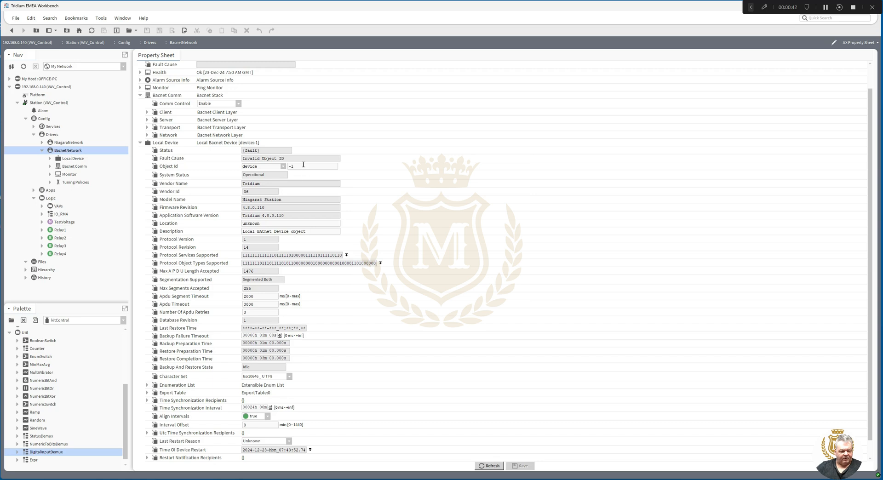
Step: Set the Local Device's object ID to 1234 and its location to "Office Controller", and save the changes
left_click_drag(303, 164, 265, 166)
type("12")
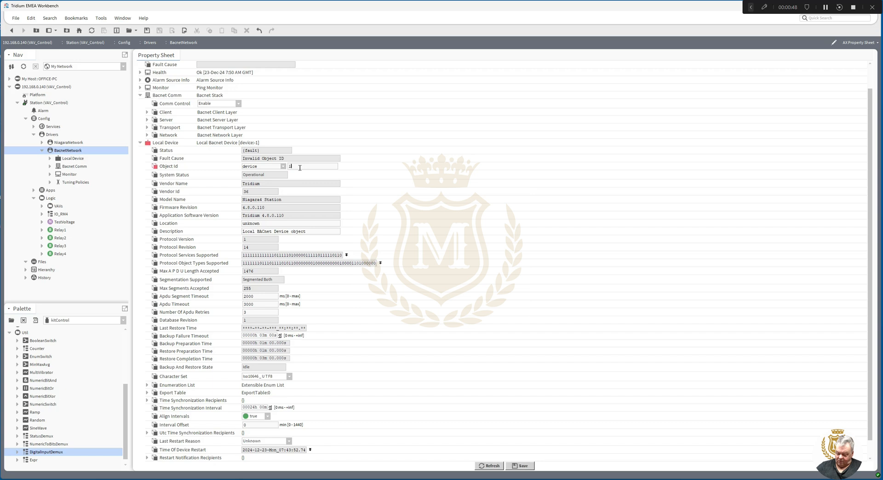
type("34")
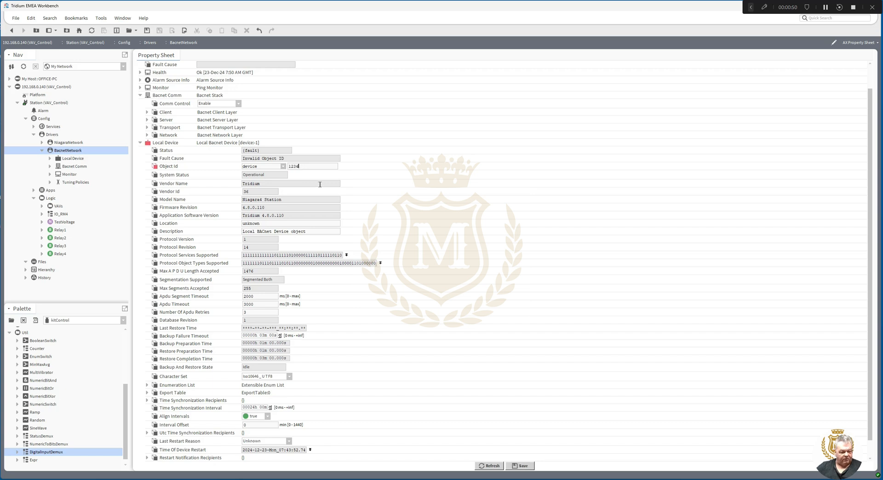
key("Tab")
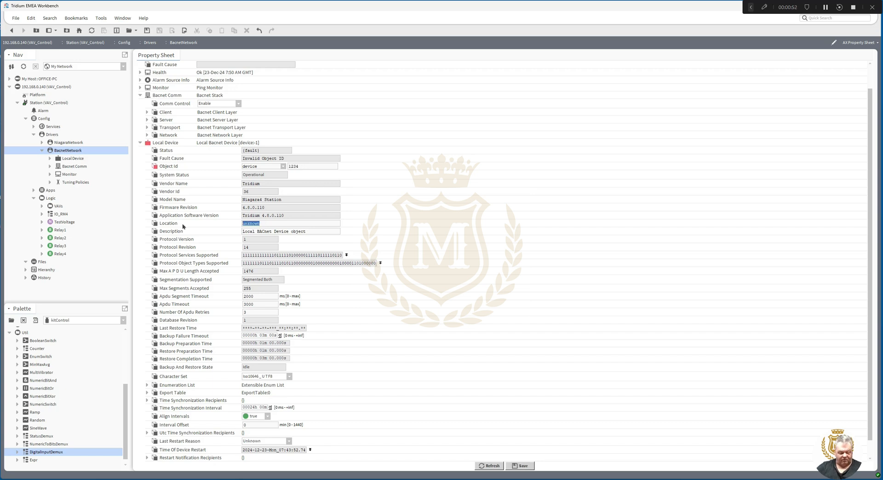
type("O")
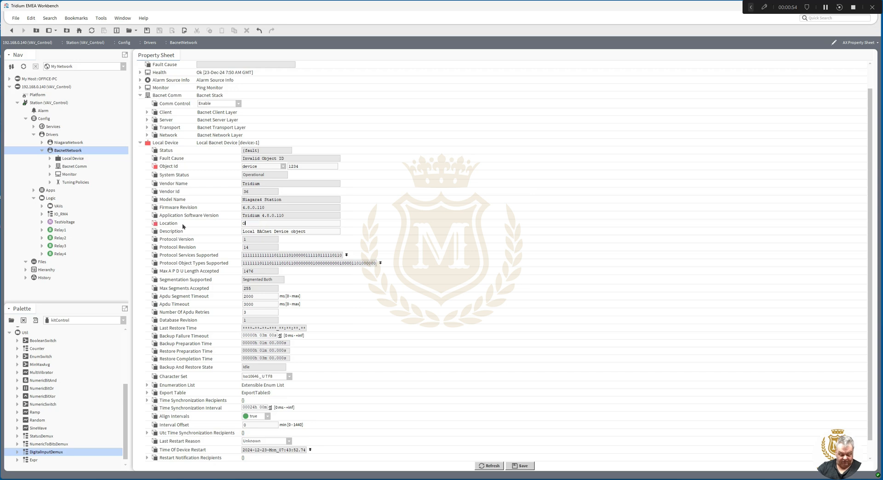
type("ffice Controller")
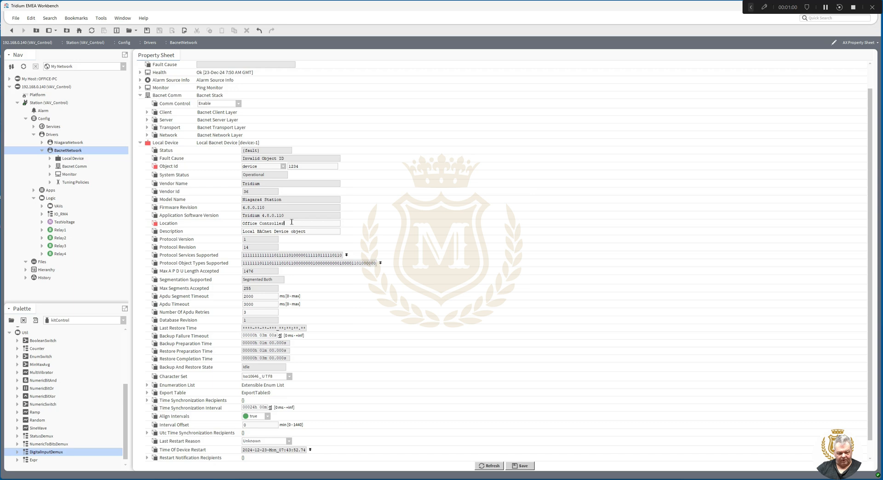
left_click(524, 467)
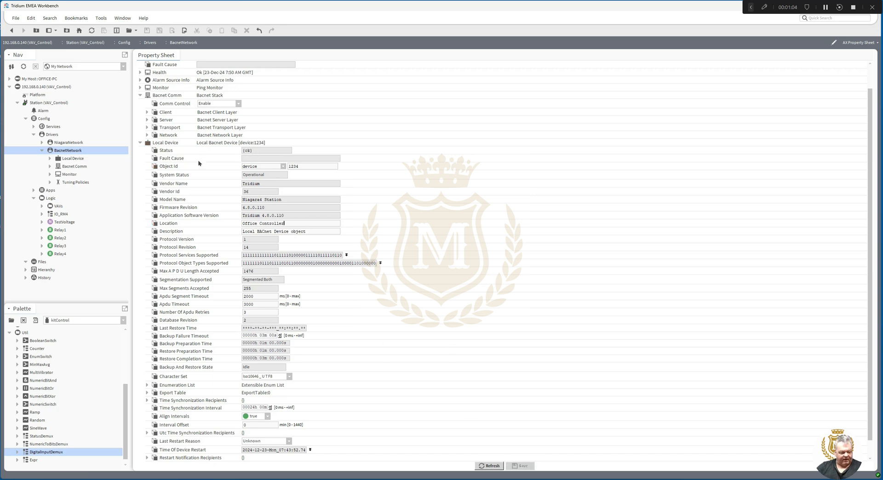
Step: Open the Ip Port under Bacnet Comm's Network, set its link adapter to dm0 and save
left_click(51, 168)
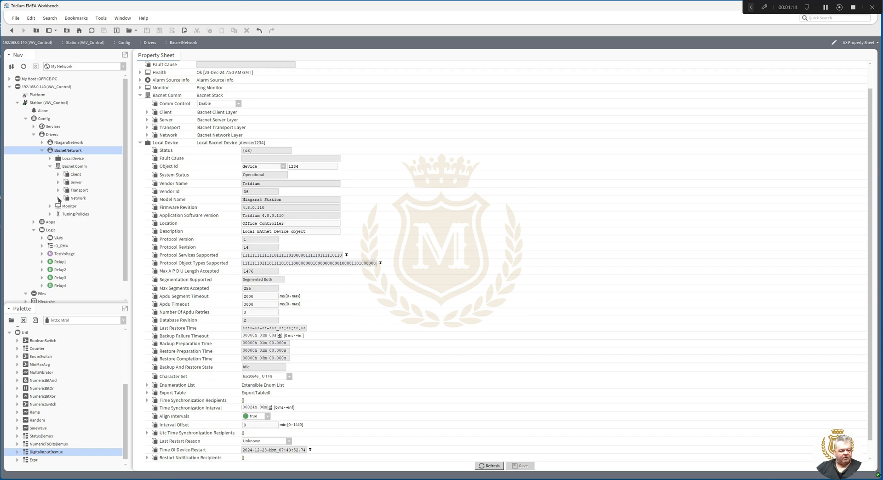
left_click(58, 198)
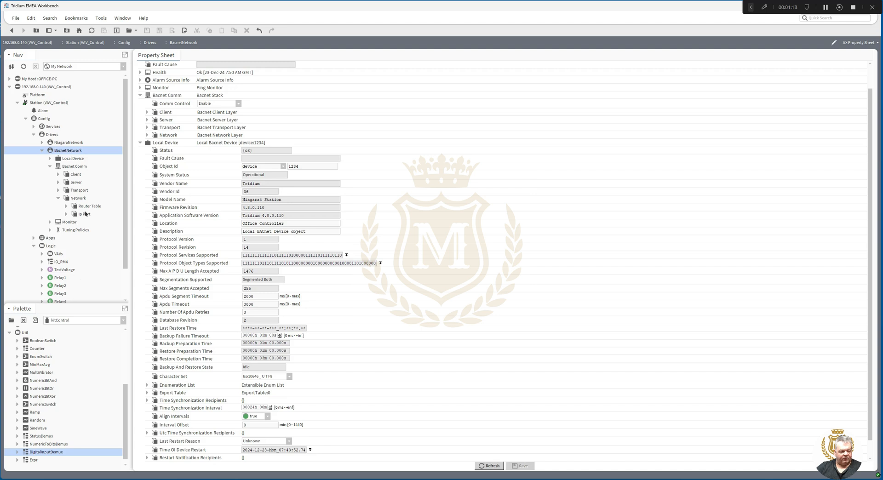
double_click(86, 213)
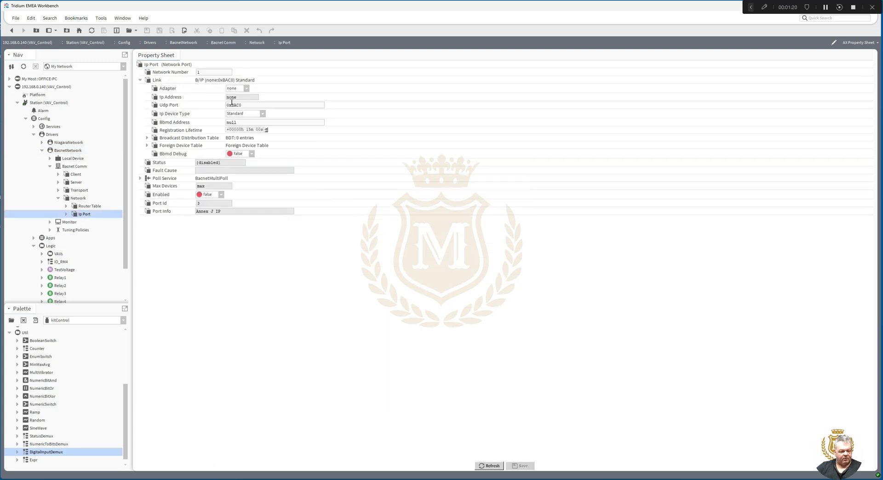
left_click(247, 89)
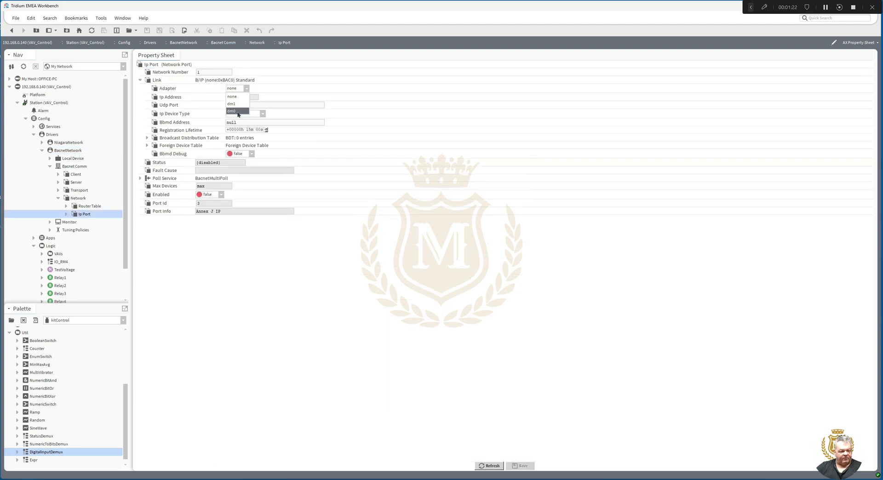
left_click(237, 111)
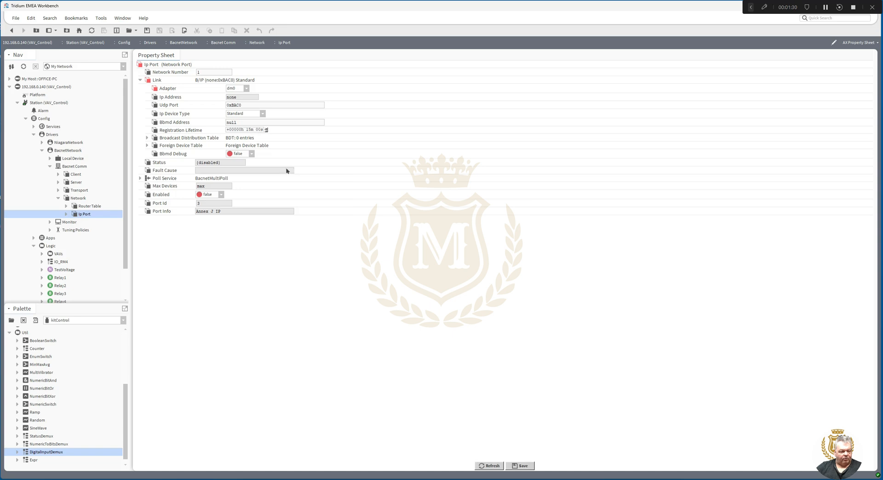
left_click(521, 467)
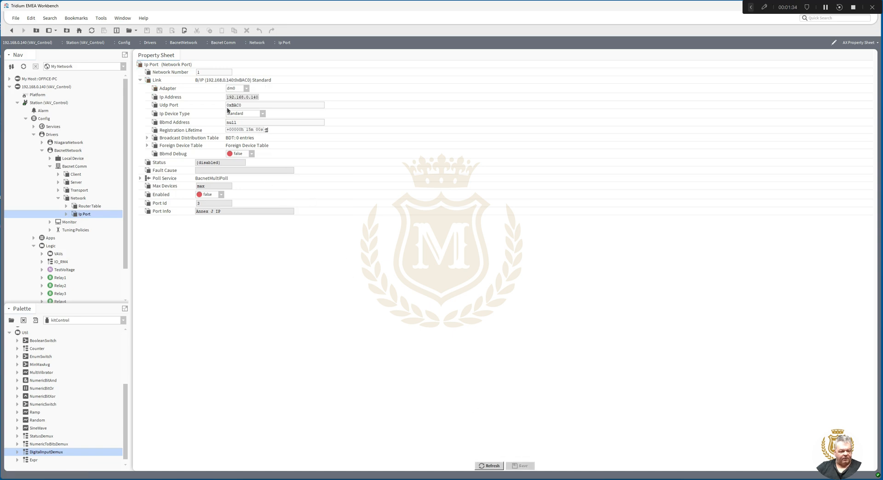
Step: Review the Ip Port's IP address and UDP port, and enable the port
mouse_move(226, 97)
left_mouse_down()
mouse_move(259, 98)
mouse_move(227, 105)
left_mouse_up()
left_click_drag(232, 106, 248, 105)
right_click(82, 214)
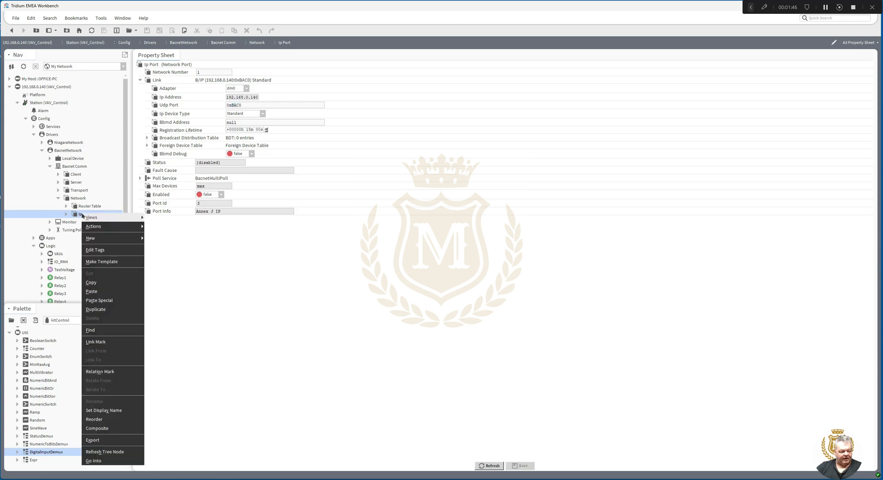
left_click(154, 226)
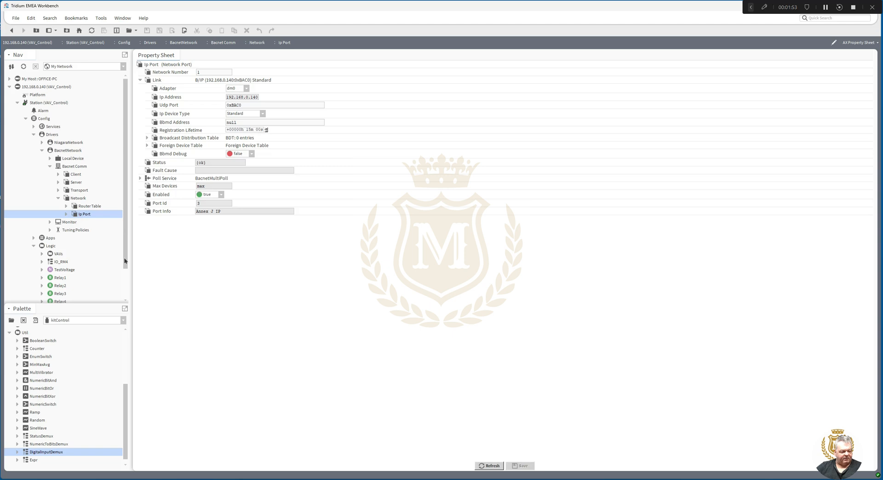
Step: Add an MstpPort from the bacnet palette's NetworkPorts to Bacnet Comm's Network, keeping the default name
left_click(122, 320)
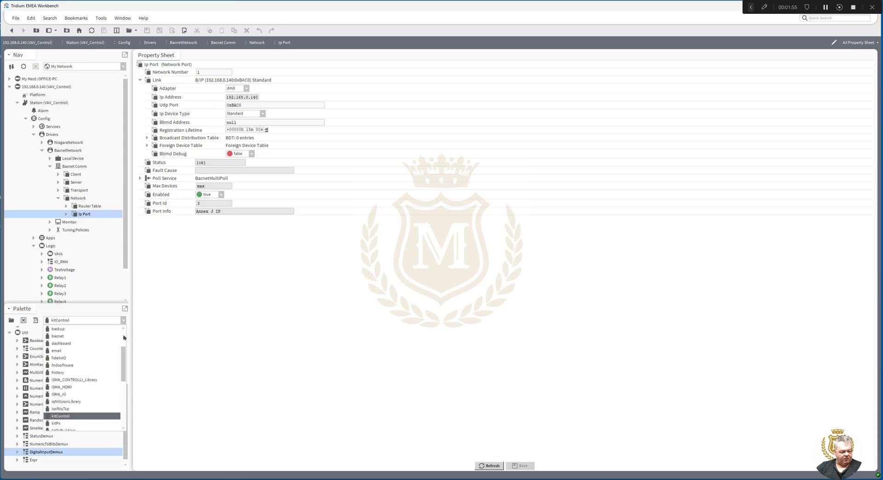
left_click(108, 336)
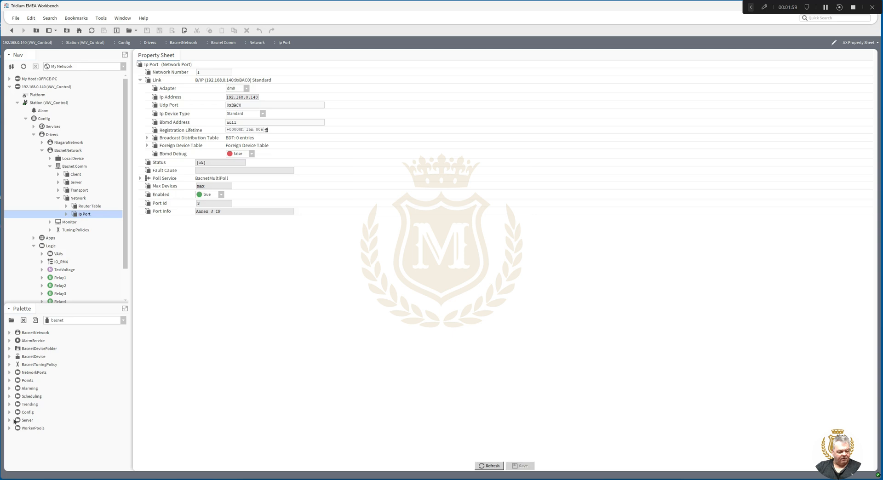
left_click(10, 372)
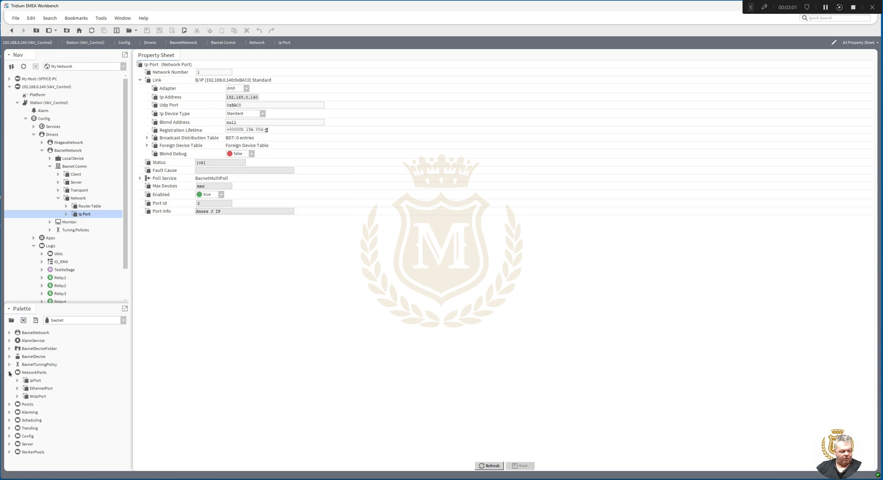
left_click(38, 398)
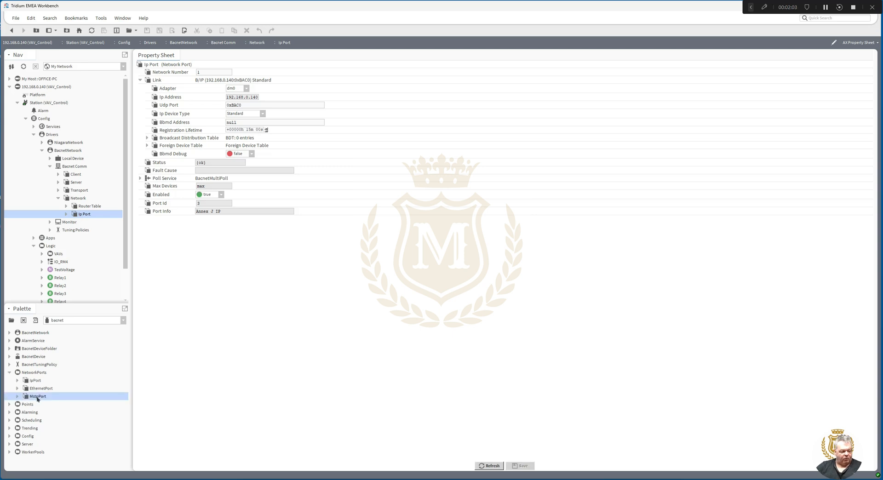
left_click_drag(33, 398, 80, 201)
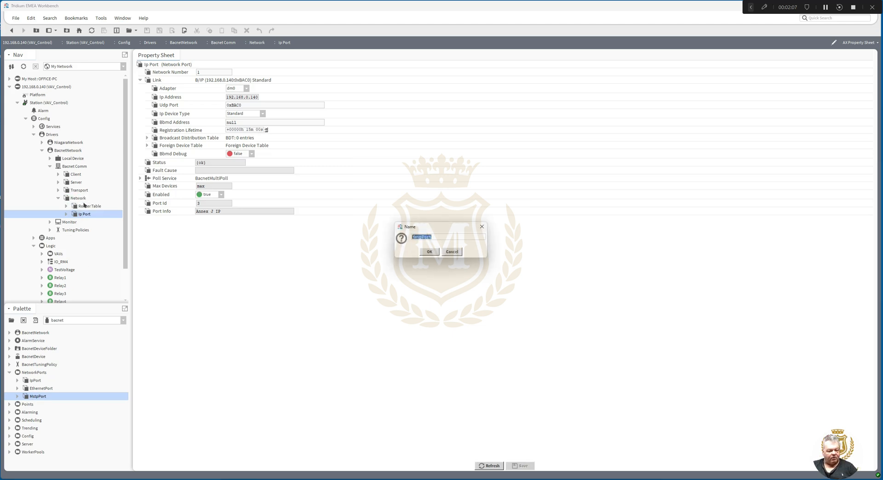
left_click(430, 252)
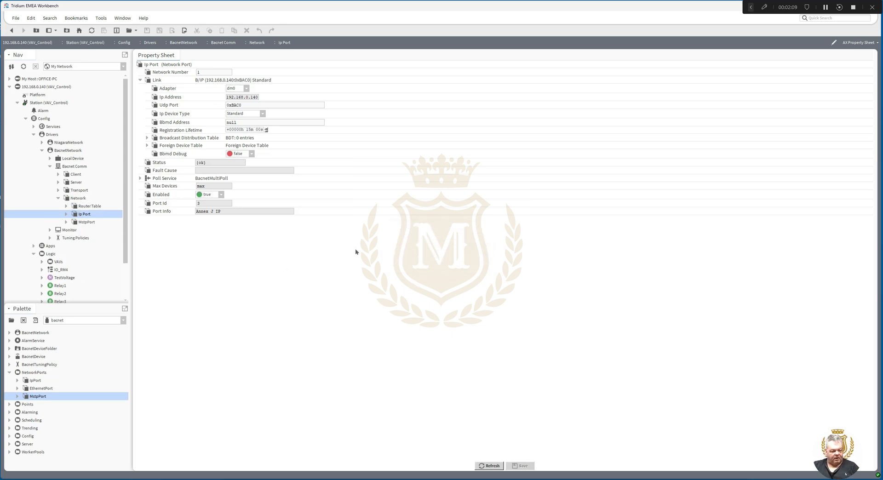
Step: Open the MstpPort's AX Property Sheet and set the link's baud rate to 38400
left_click(87, 222)
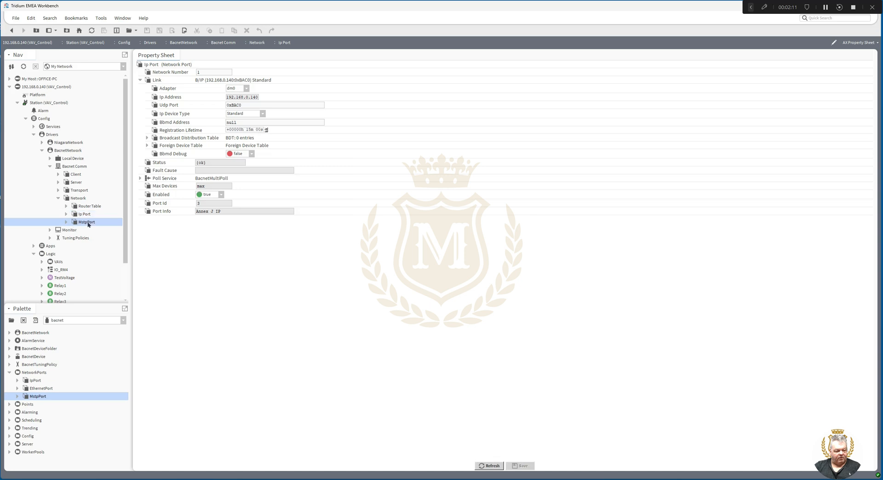
right_click(87, 223)
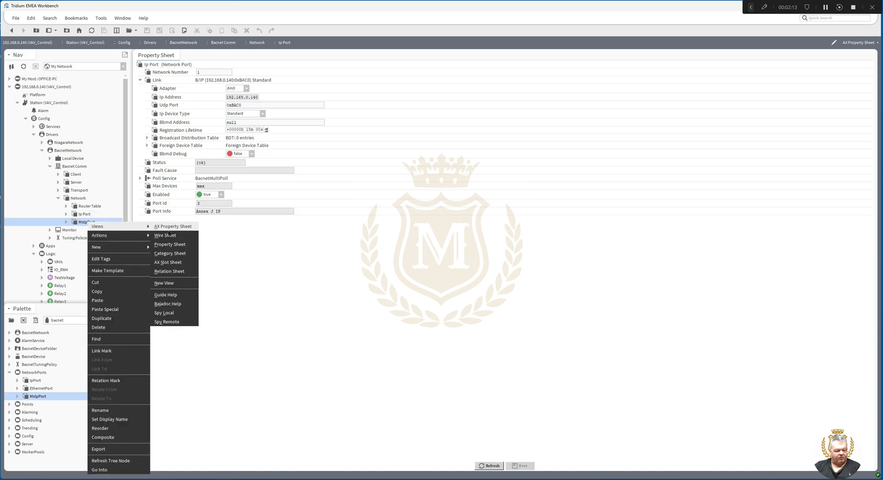
left_click(171, 227)
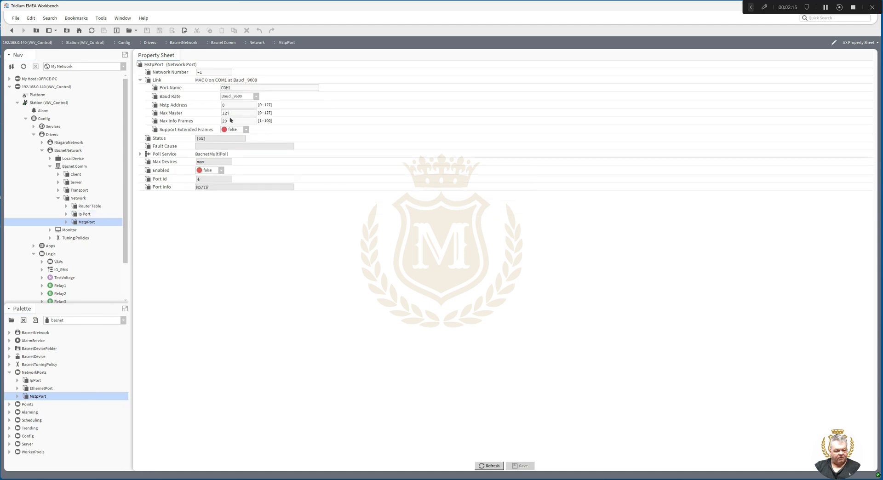
left_click_drag(240, 88, 193, 91)
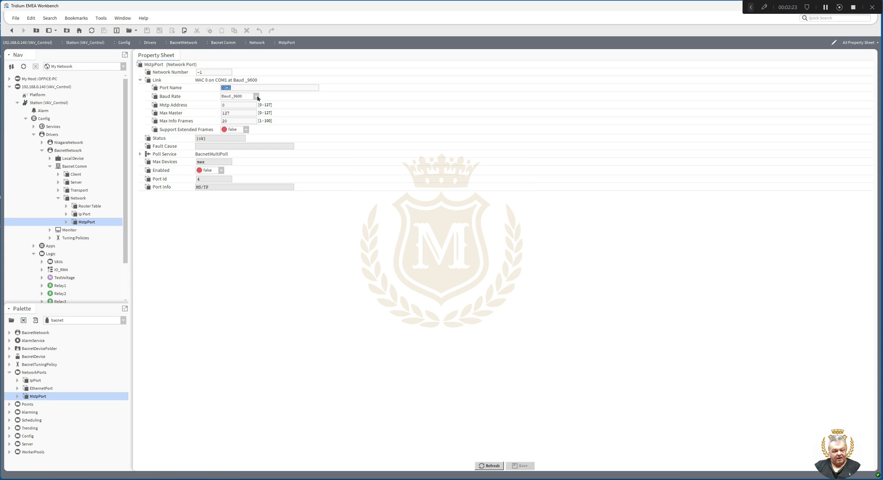
left_click(256, 97)
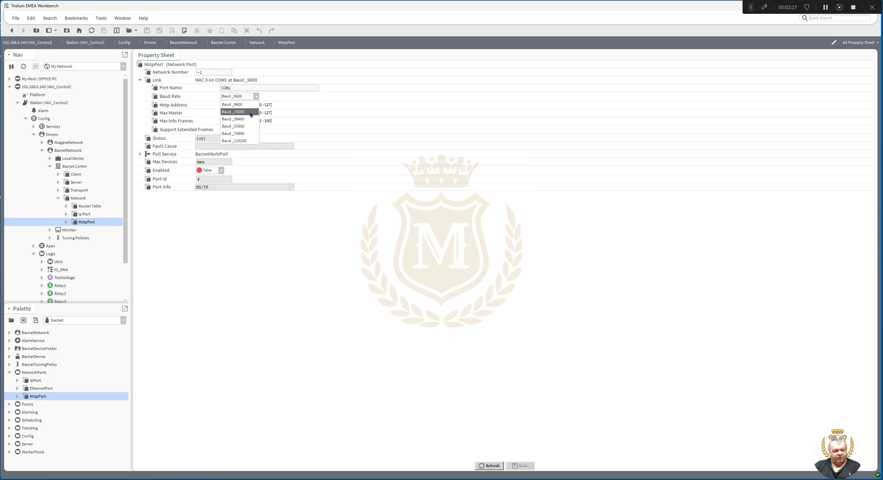
left_click(251, 112)
left_click(256, 97)
left_click(246, 118)
left_click(256, 97)
left_click(249, 141)
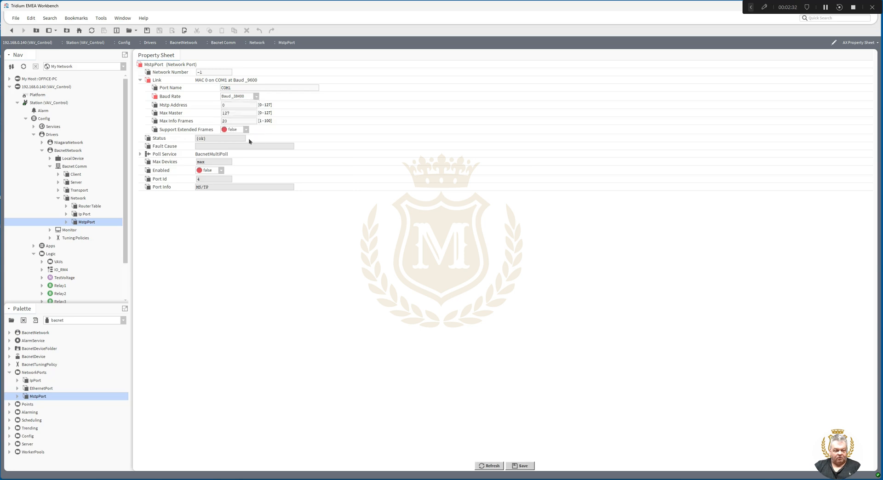
Step: Set the MstpPort link's baud rate to 9600 and the port's network number to 2, and save
left_click(257, 97)
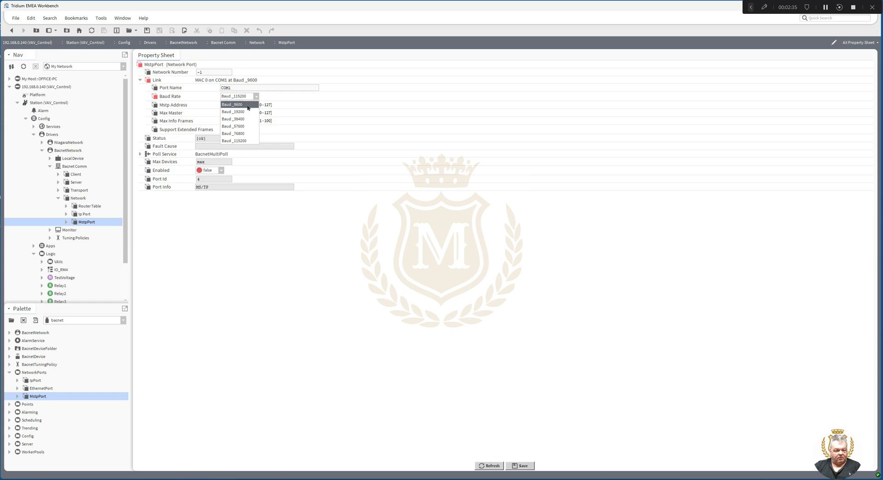
left_click(247, 105)
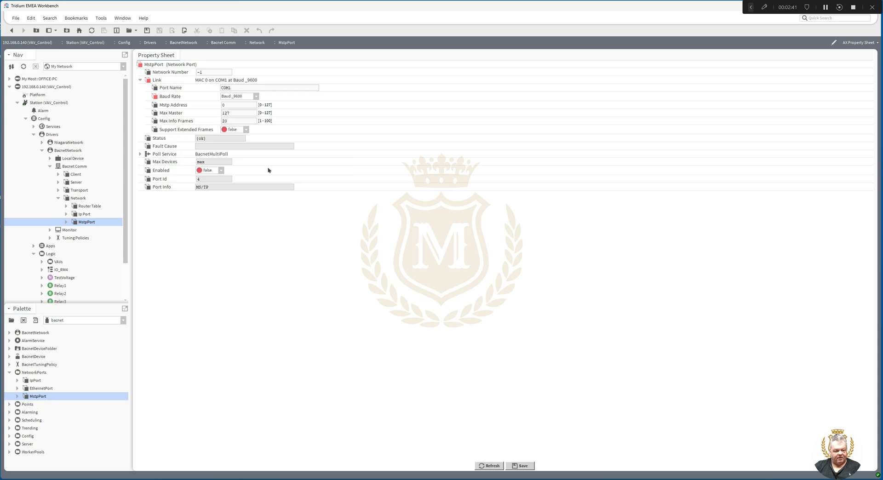
left_click_drag(210, 73, 181, 78)
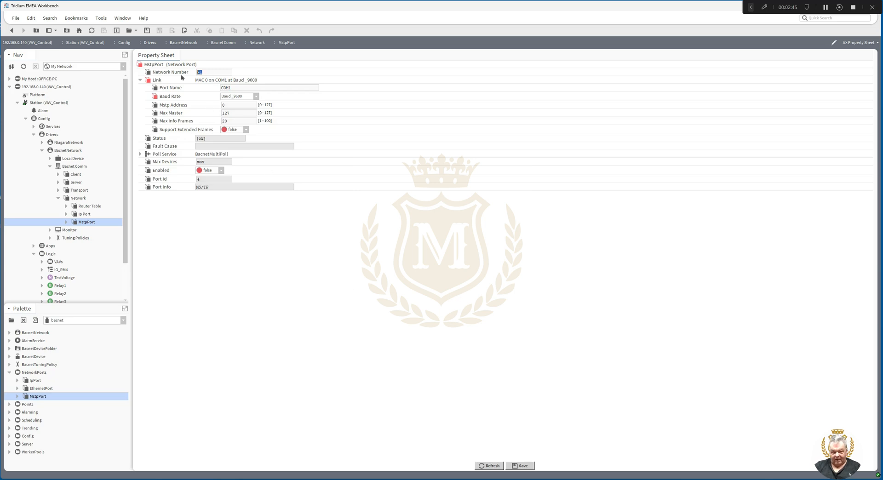
type("2")
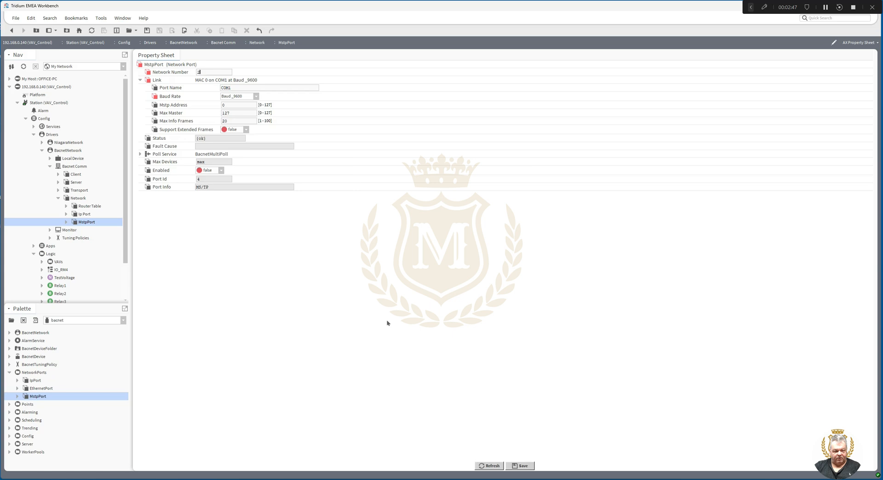
left_click(523, 466)
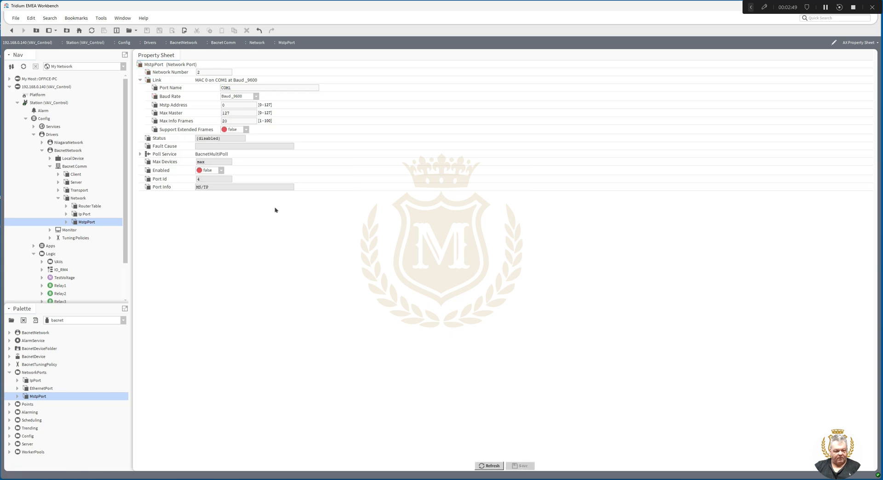
Step: Enable the MstpPort under Bacnet Comm's Network
right_click(86, 225)
mouse_move(117, 239)
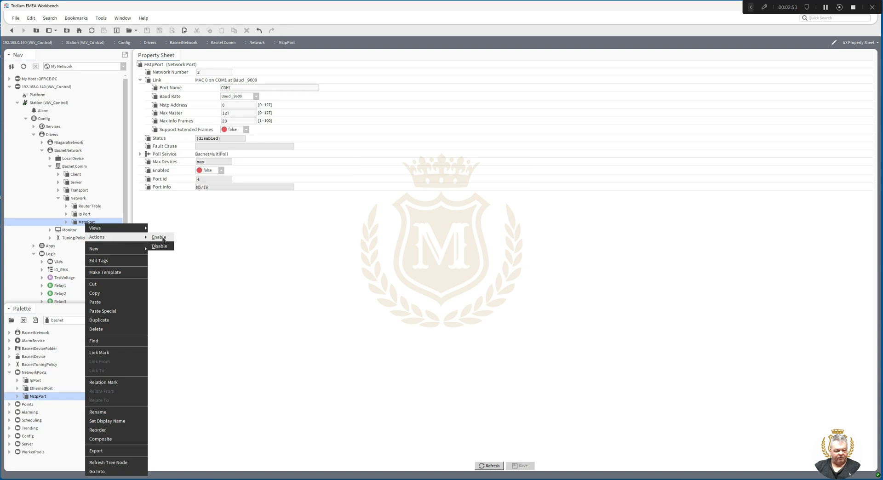
left_click(159, 238)
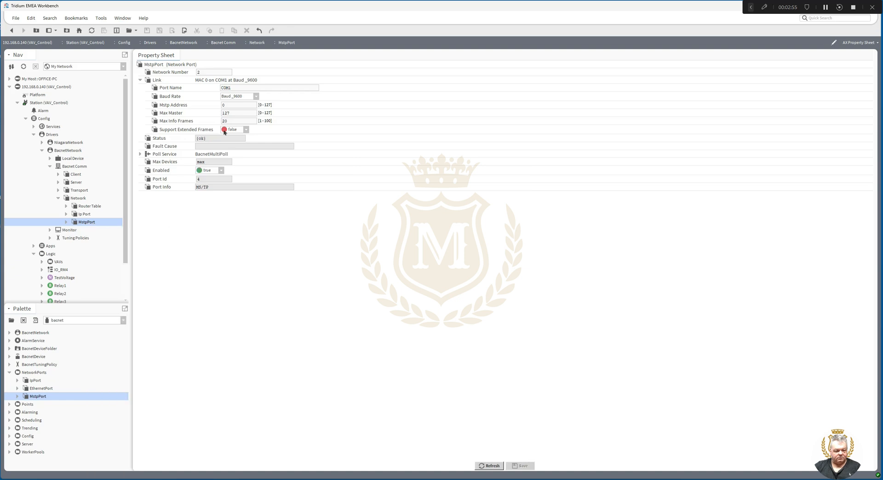
Step: Open the BacnetNetwork in the Bacnet Device Manager and run a device discovery
double_click(70, 152)
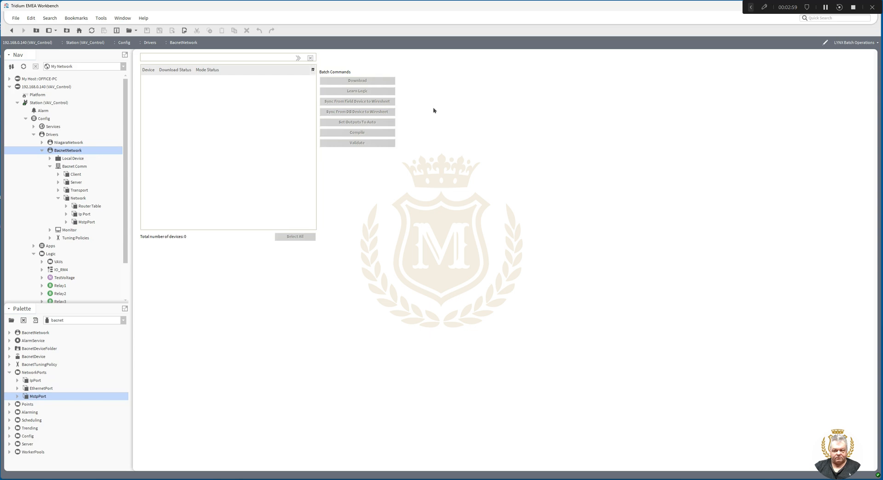
left_click(857, 45)
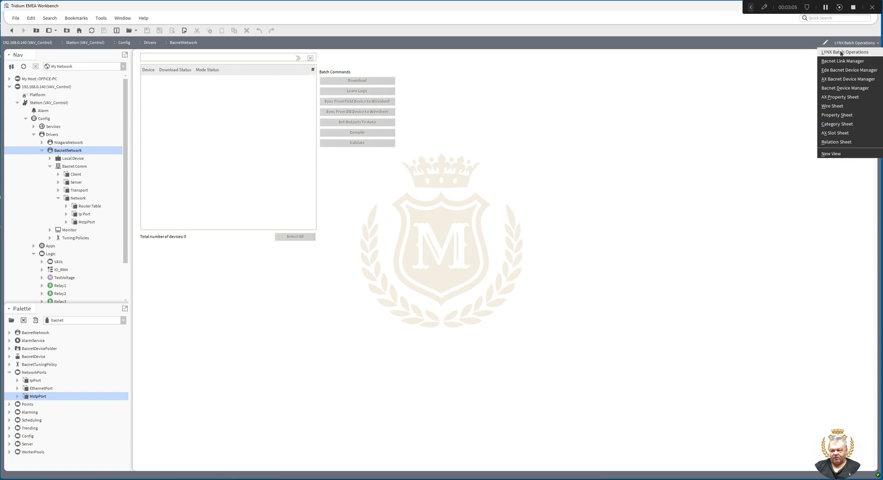
left_click(839, 89)
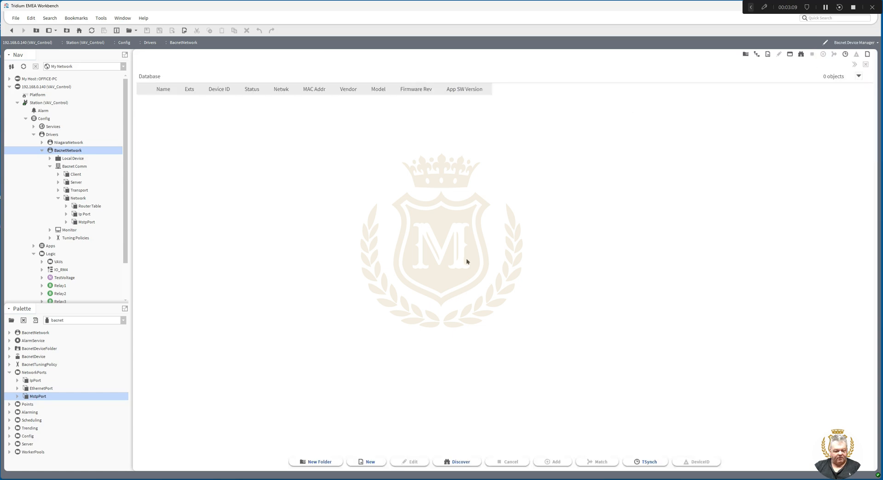
left_click(461, 463)
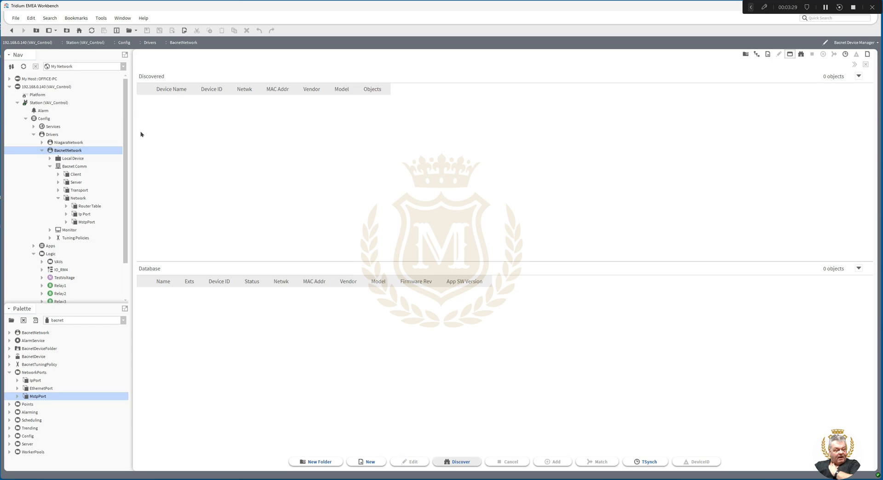
Step: Open the VAVs wire sheet under Logic and examine the FanEnable, VMax and VMin points
double_click(55, 261)
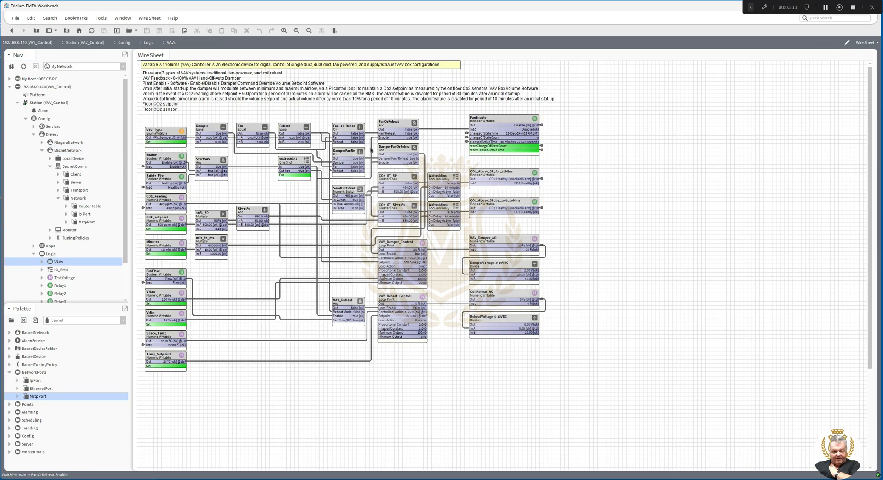
left_click(497, 120)
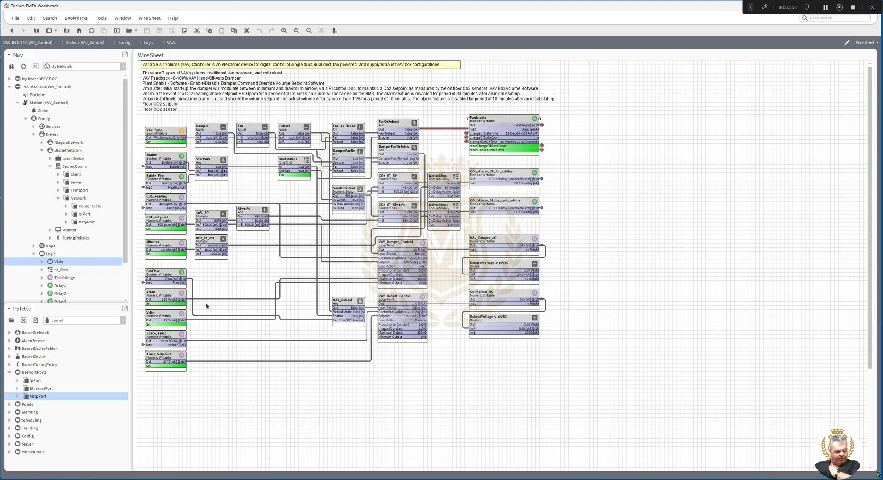
left_click(201, 321)
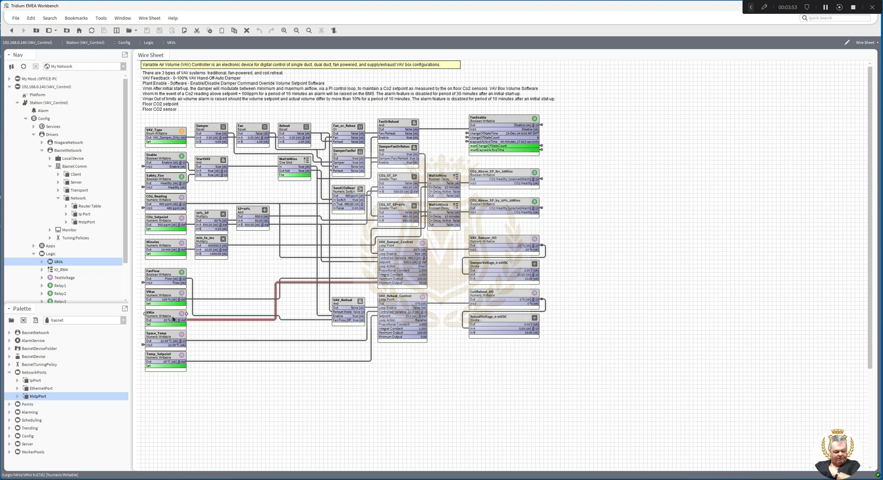
left_click(165, 298)
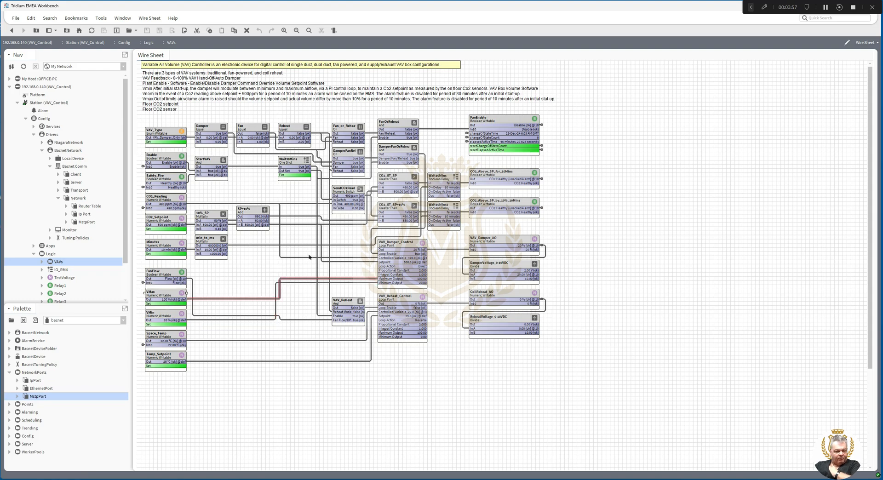
left_click(494, 120)
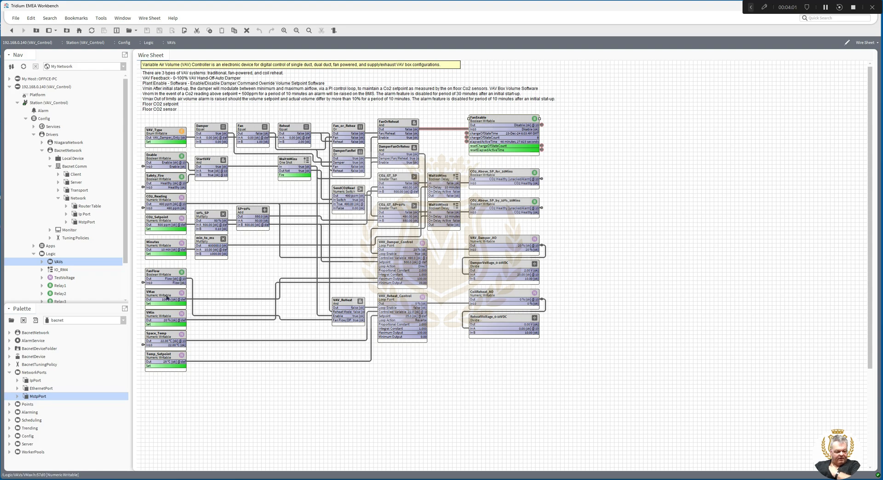
left_click(166, 297)
left_click(167, 319)
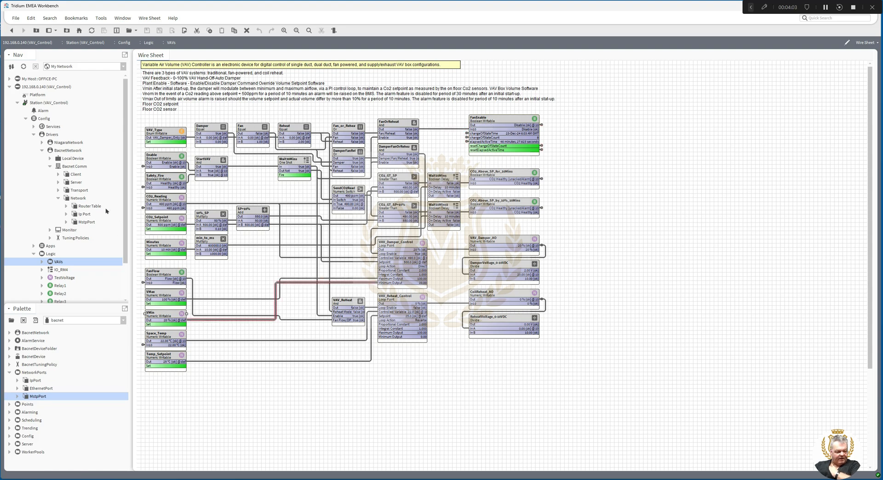
Step: Open the Export Table of the BacnetNetwork's Local Device and discover objects of type Boolean Point in Config
left_click(50, 158)
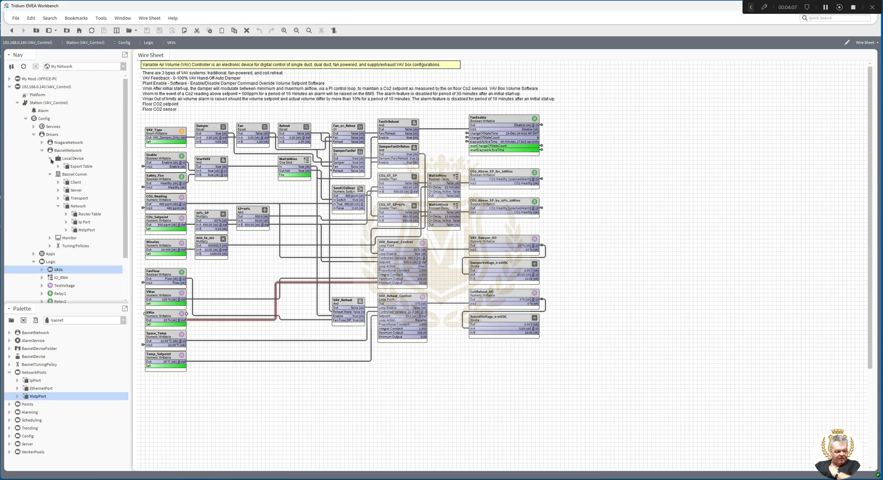
double_click(80, 166)
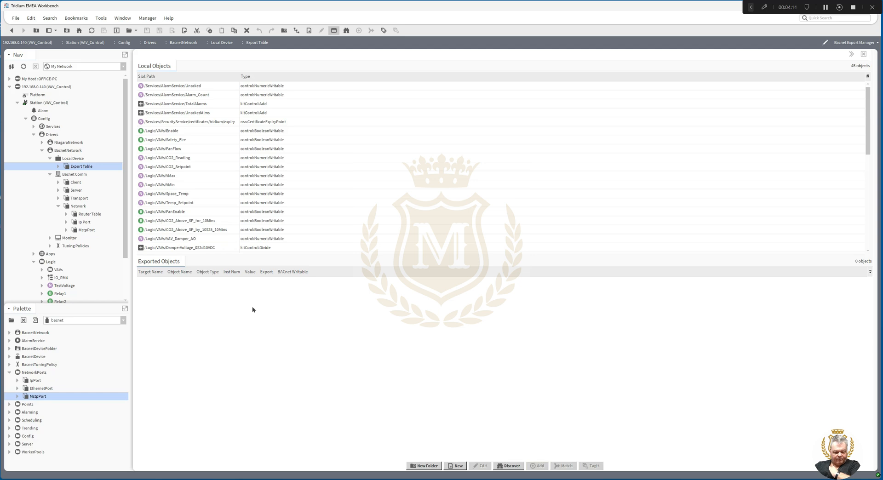
left_click(509, 466)
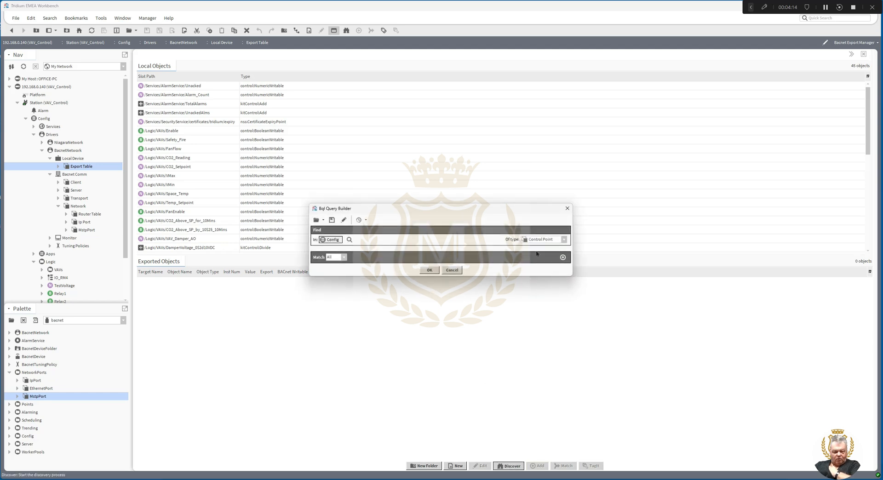
left_click(564, 240)
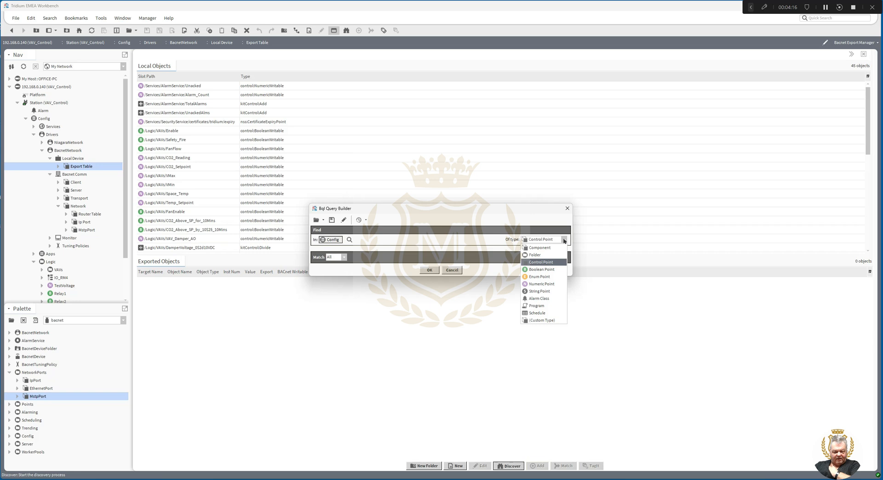
left_click(548, 271)
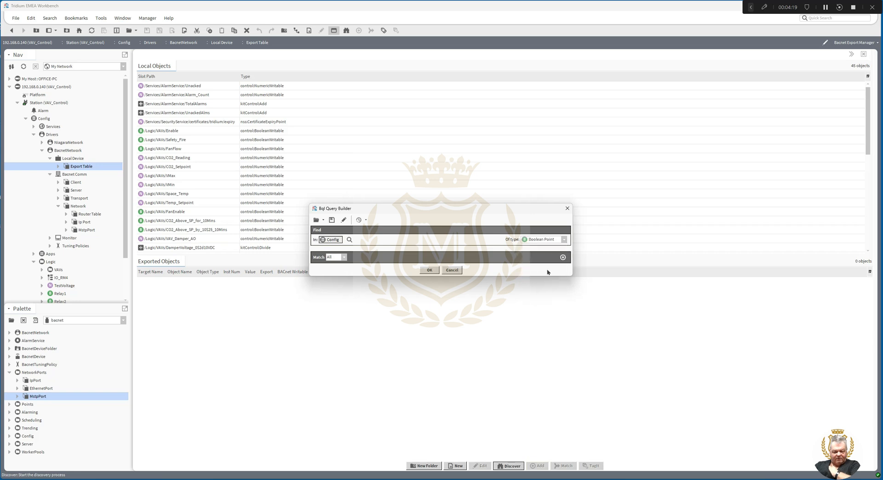
left_click(430, 270)
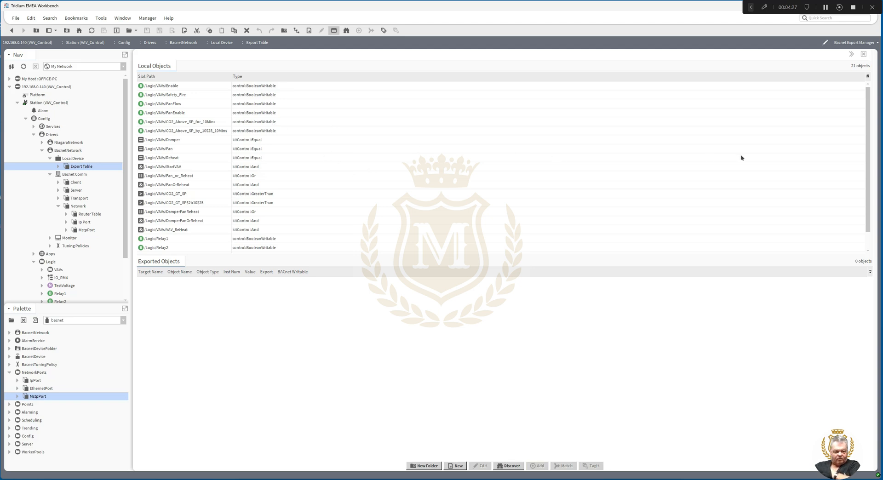
Step: Add the VAVs FanEnable point to the exported objects as a Bacnet Binary Input Descriptor with the default settings
left_click_drag(174, 115, 285, 339)
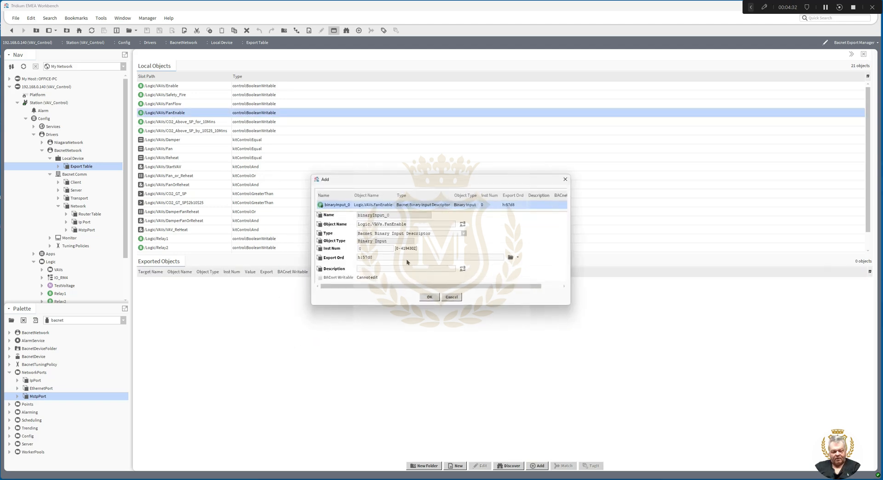
left_click(430, 297)
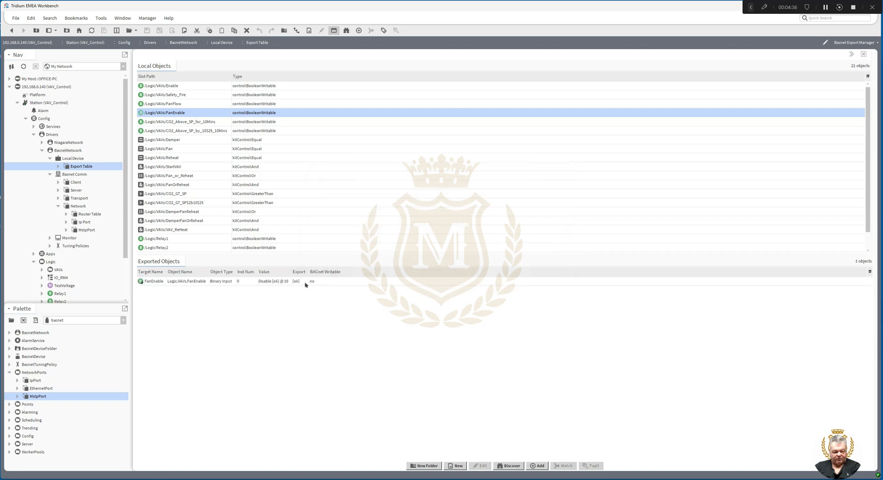
left_click(158, 282)
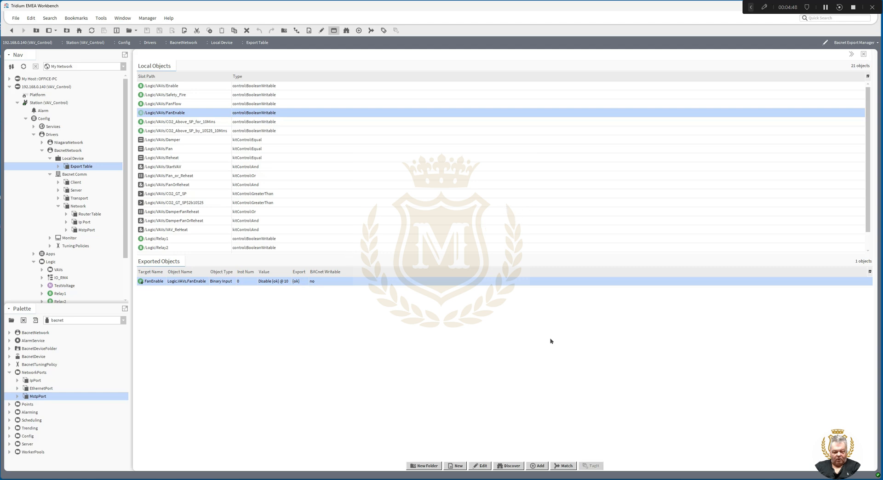
Step: Run the local object discovery in Config again for type Numeric Point
left_click(518, 466)
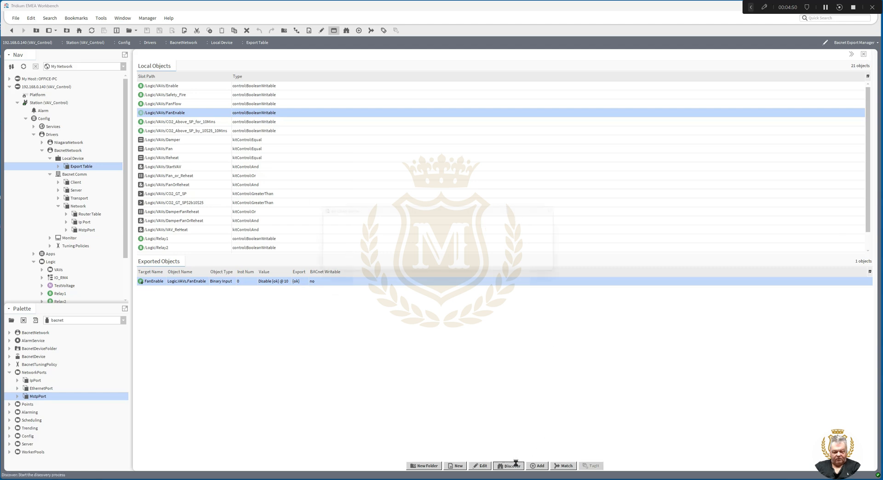
left_click(564, 240)
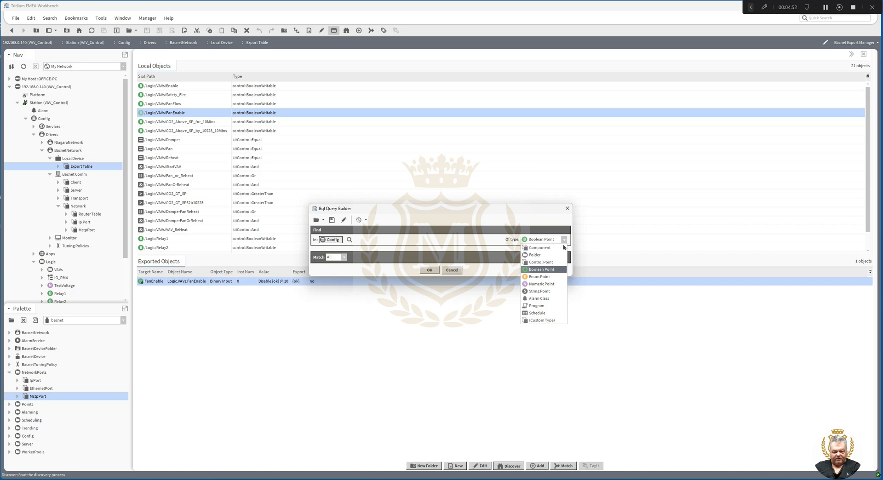
left_click(552, 284)
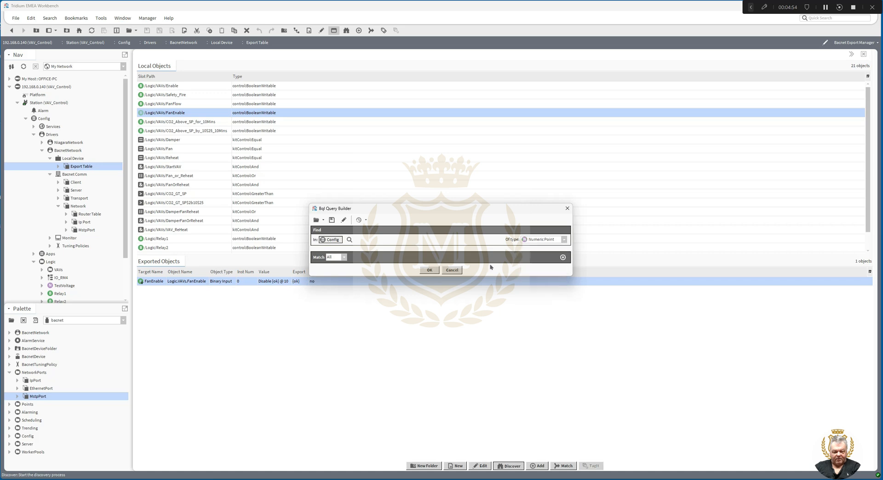
left_click(430, 271)
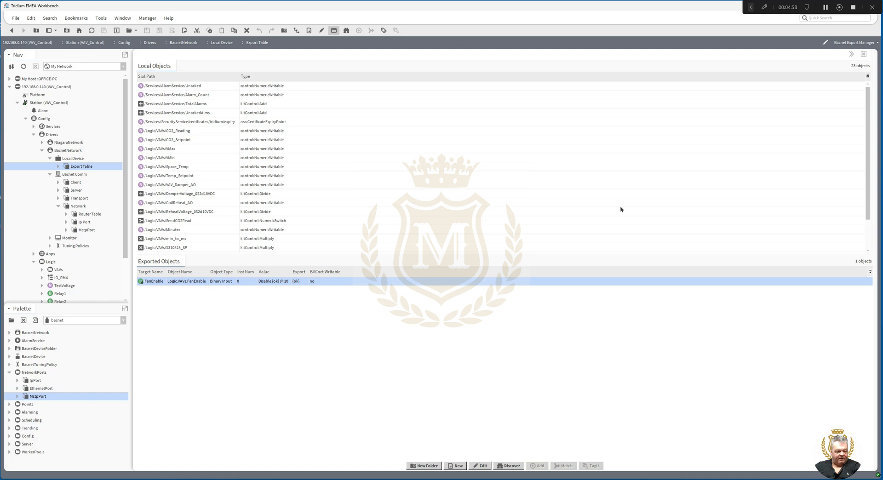
Step: Add the VAVs VMax point to the exported objects as a Bacnet Analog Output Descriptor, BACnet writable at priority 10
left_click(167, 150)
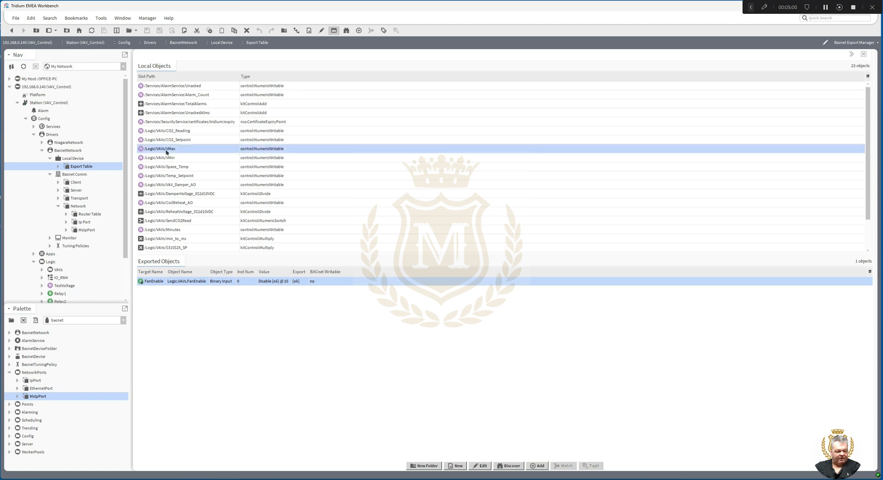
left_click_drag(167, 150, 277, 329)
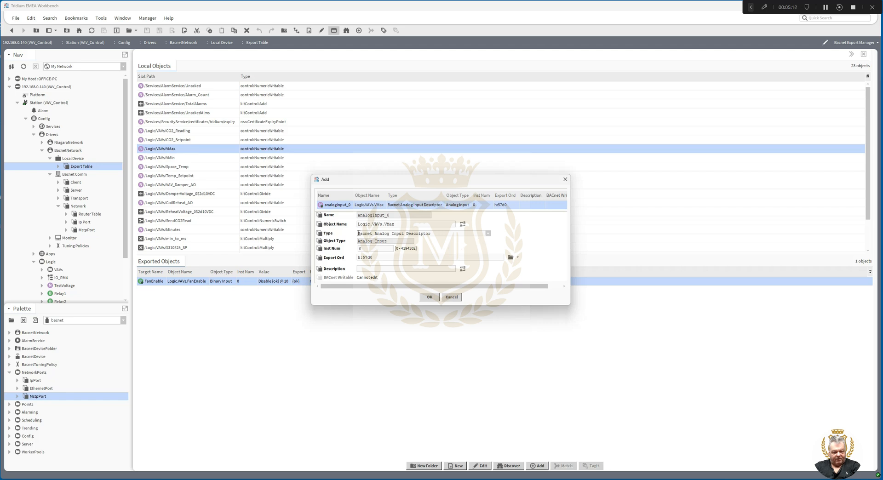
left_click(488, 235)
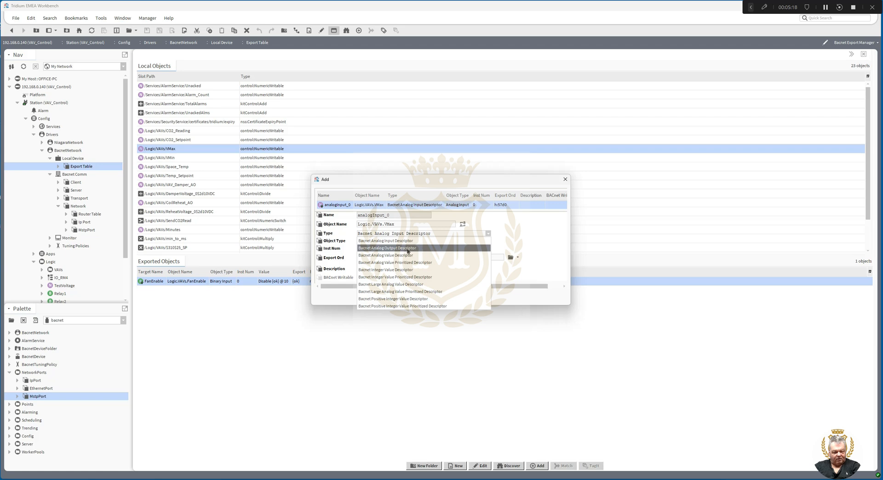
left_click(407, 249)
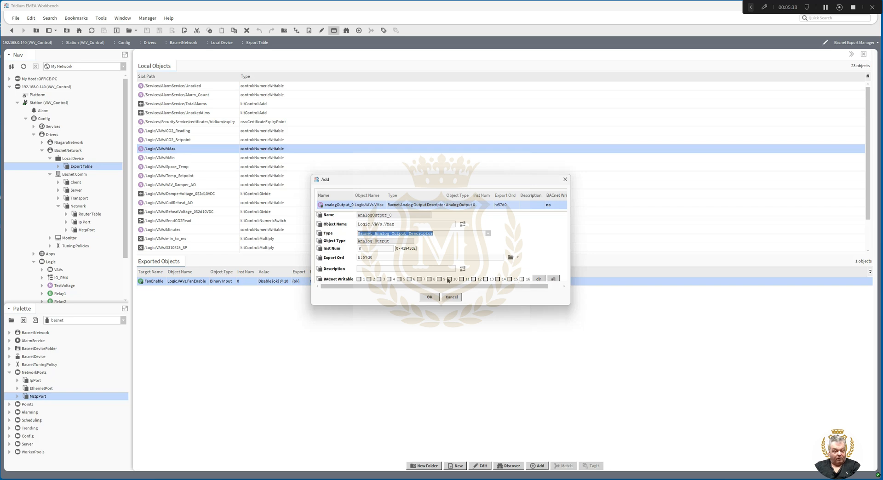
left_click(449, 278)
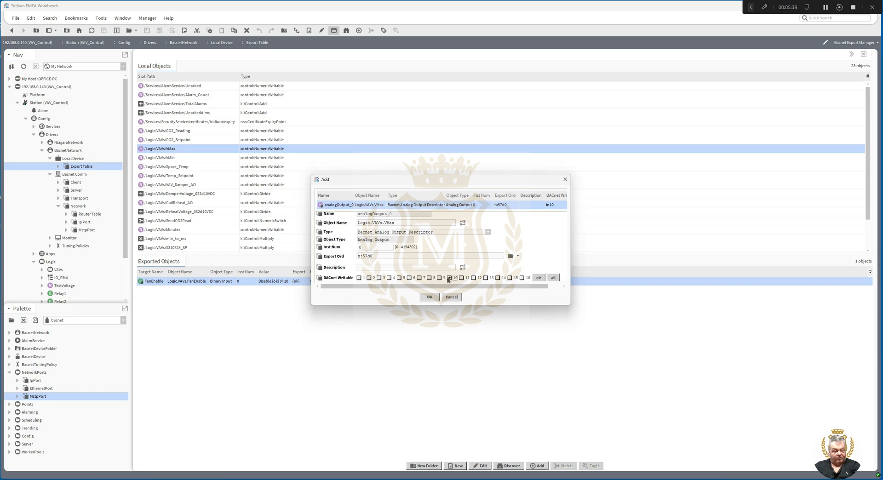
left_click(430, 298)
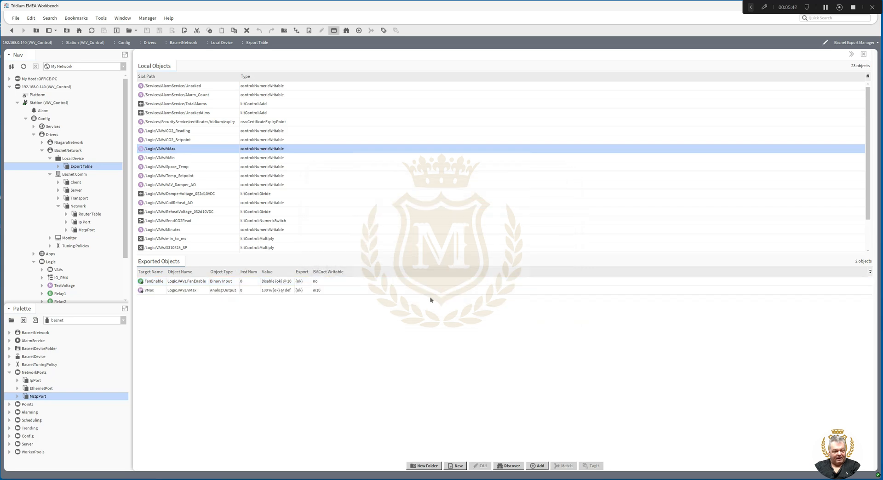
Step: Edit the exported VMax object so that only priority 9 is BACnet writable
left_click(270, 292)
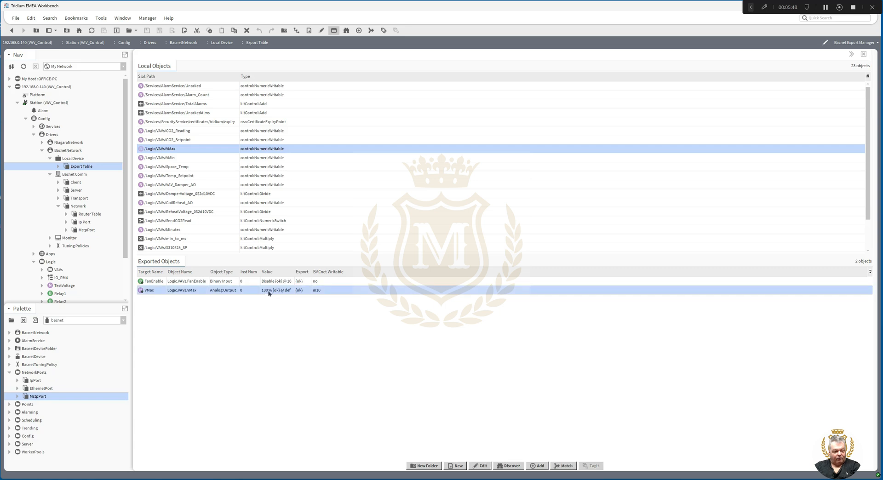
double_click(317, 291)
left_click(439, 277)
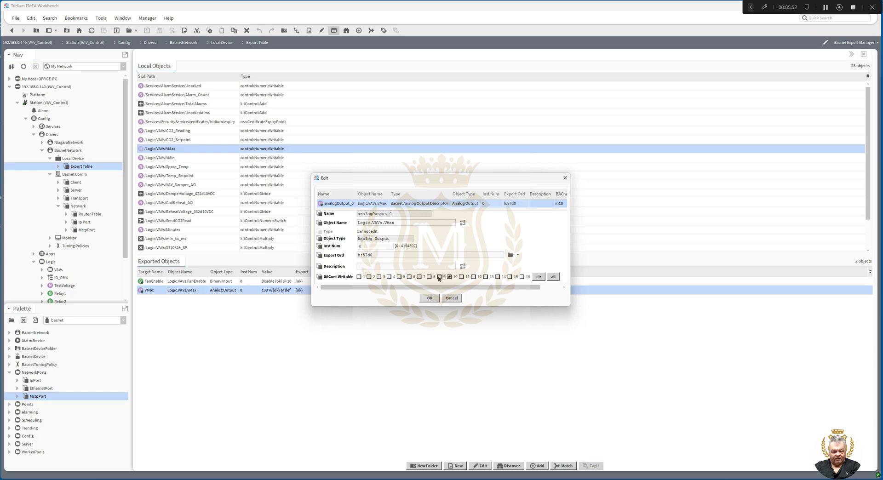
left_click(449, 277)
left_click(430, 298)
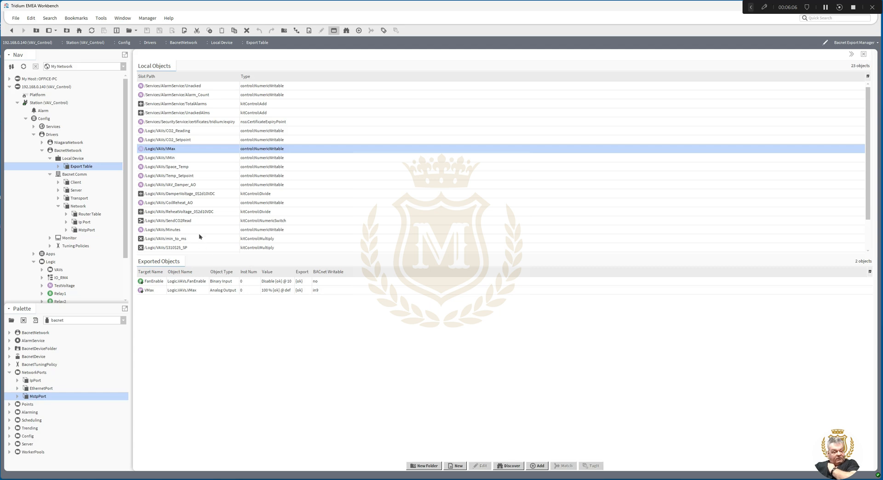
Step: Add the VAVs VMin point to the exported objects as a Bacnet Analog Output Descriptor, BACnet writable at all priorities
left_click_drag(164, 159, 250, 330)
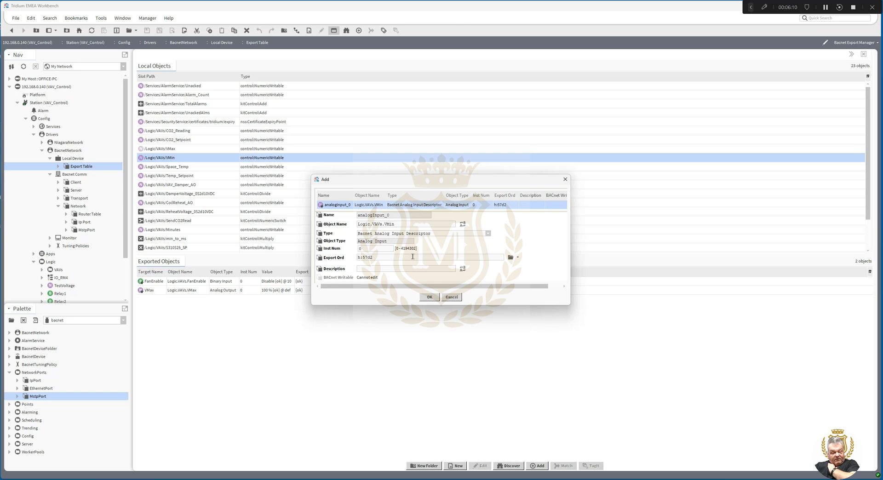
left_click(488, 234)
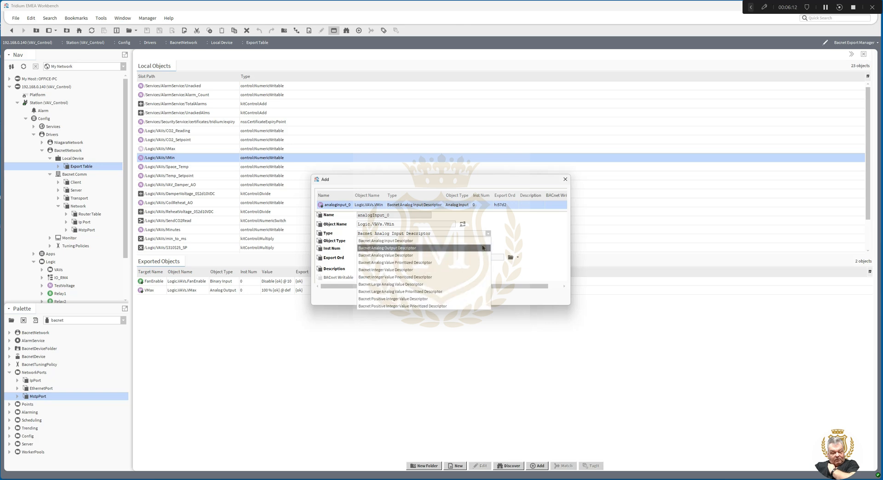
left_click(482, 248)
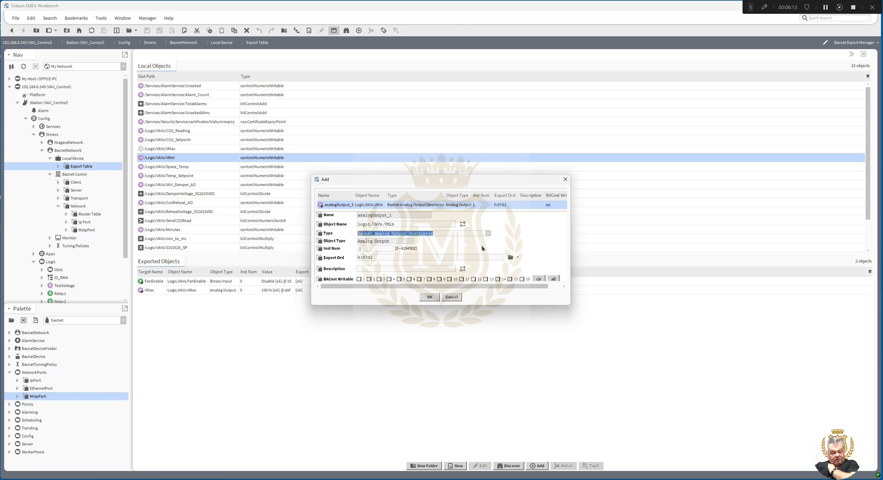
left_click(555, 279)
left_click(429, 297)
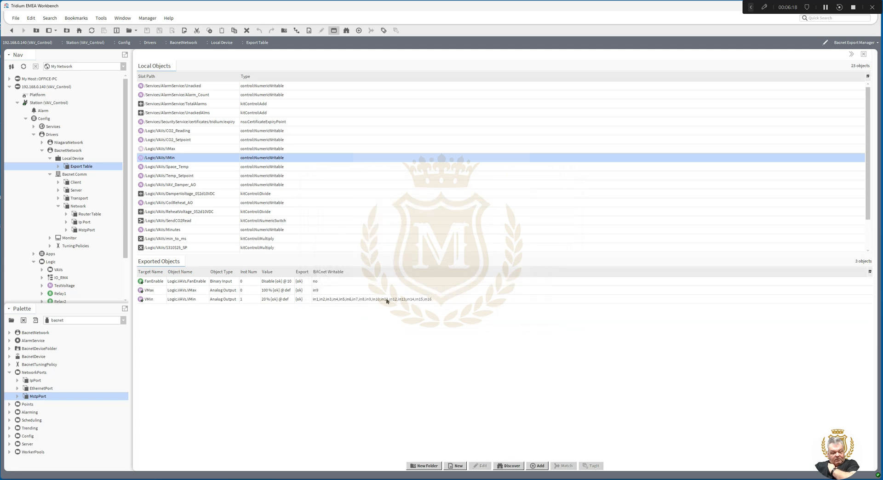
Step: Open the Export Table's wire sheet and arrange the three descriptor blocks side by side in a row
right_click(80, 168)
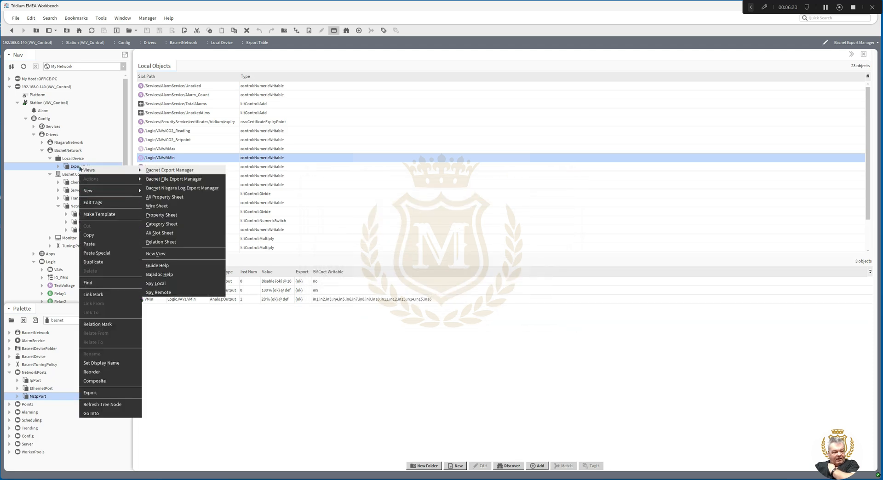
left_click(158, 206)
left_click_drag(189, 123, 334, 102)
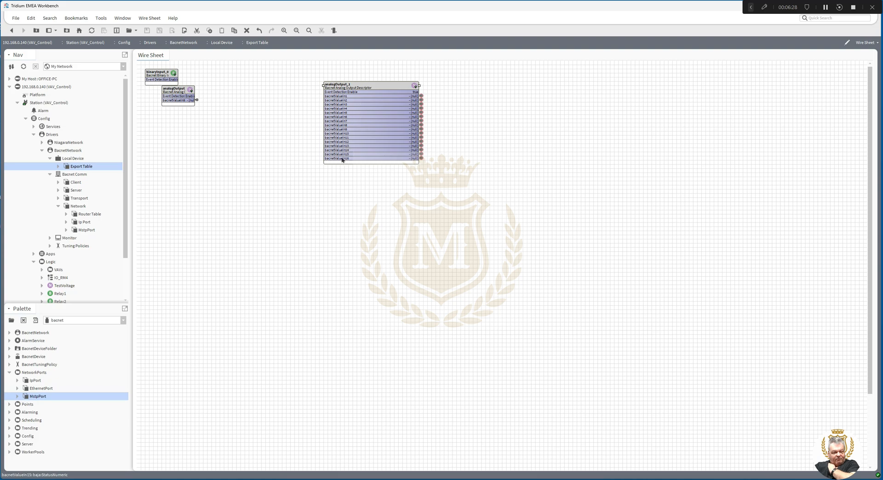
left_click_drag(174, 90, 250, 90)
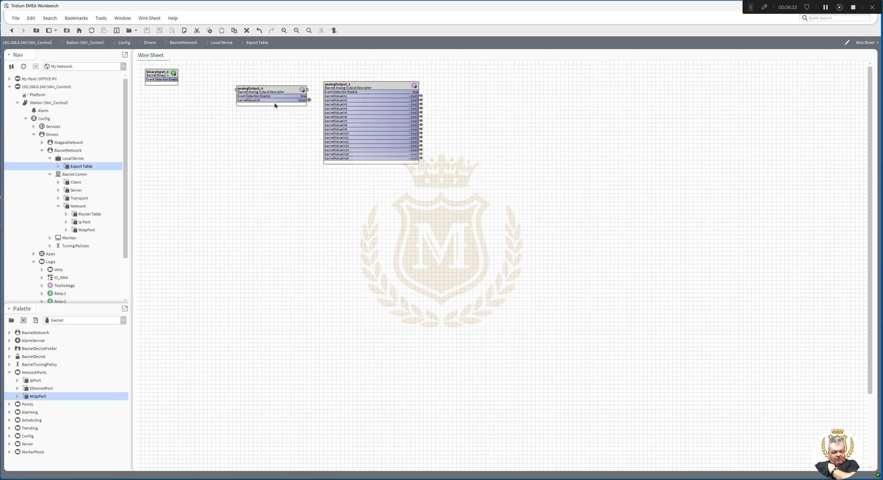
left_click_drag(166, 79, 212, 99)
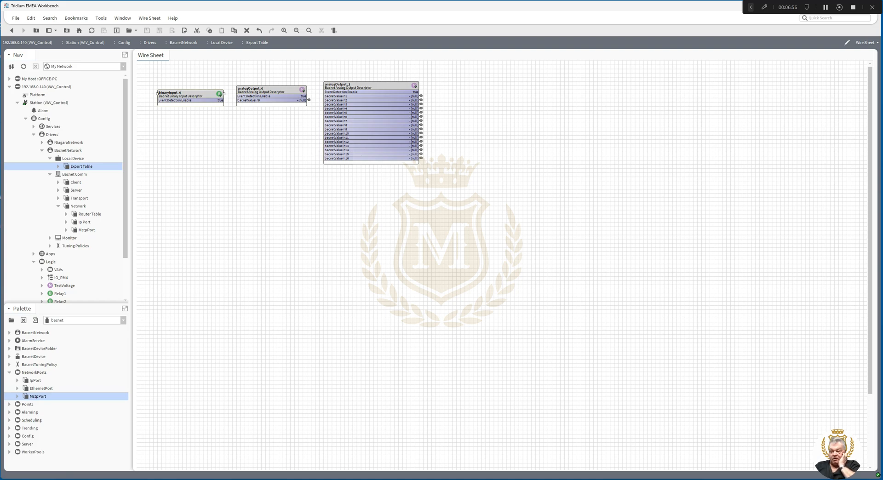
Step: Check the Export Table's Bacnet File Export Manager by discovering local files, and return to the Bacnet Export Manager
left_click(878, 43)
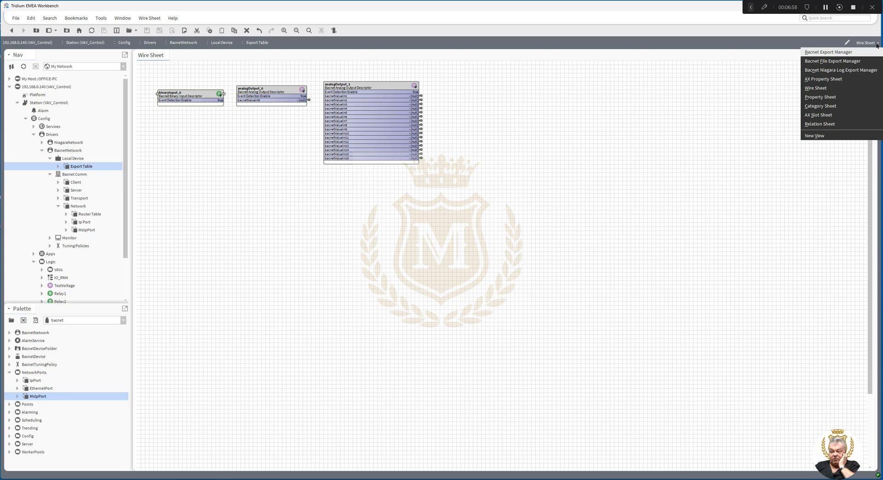
left_click(860, 61)
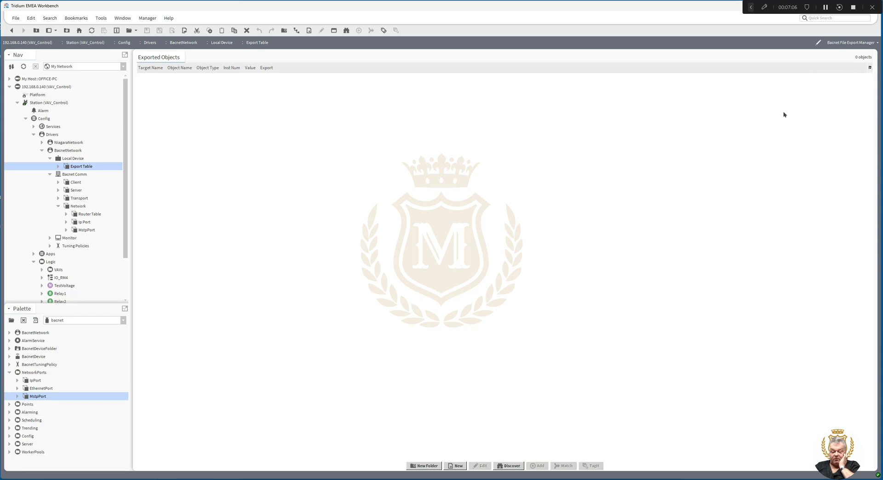
left_click(515, 468)
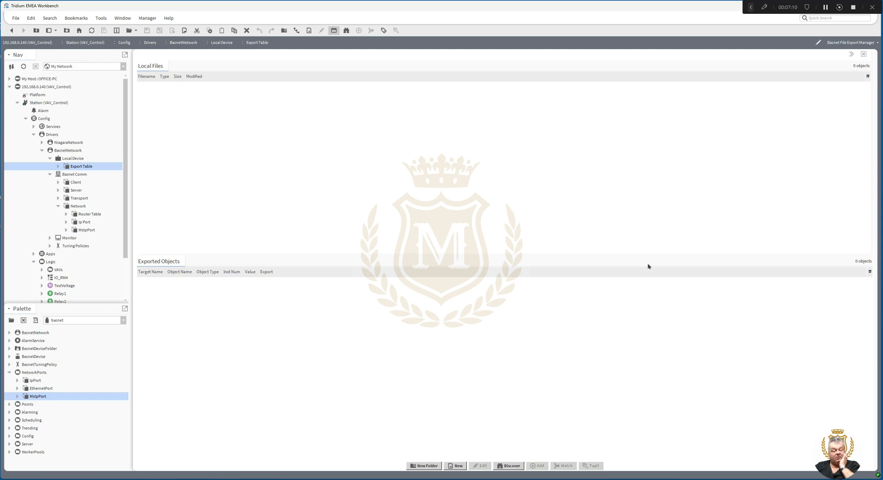
left_click(878, 44)
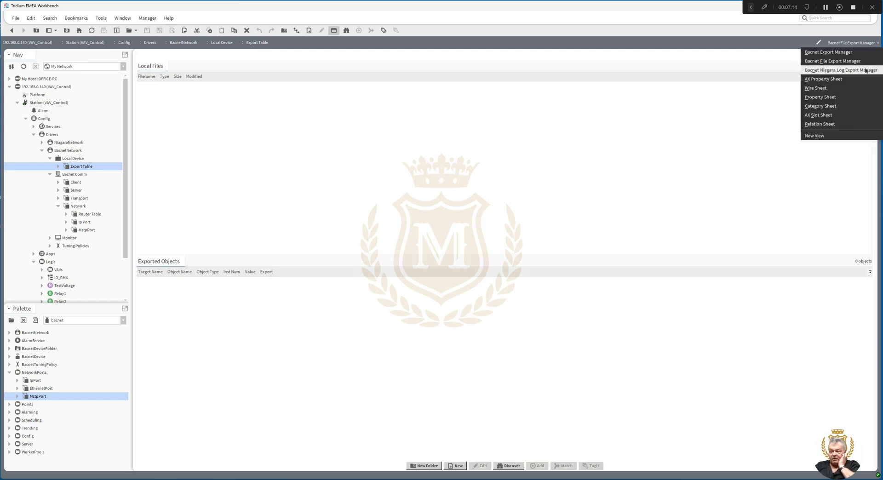
left_click(264, 120)
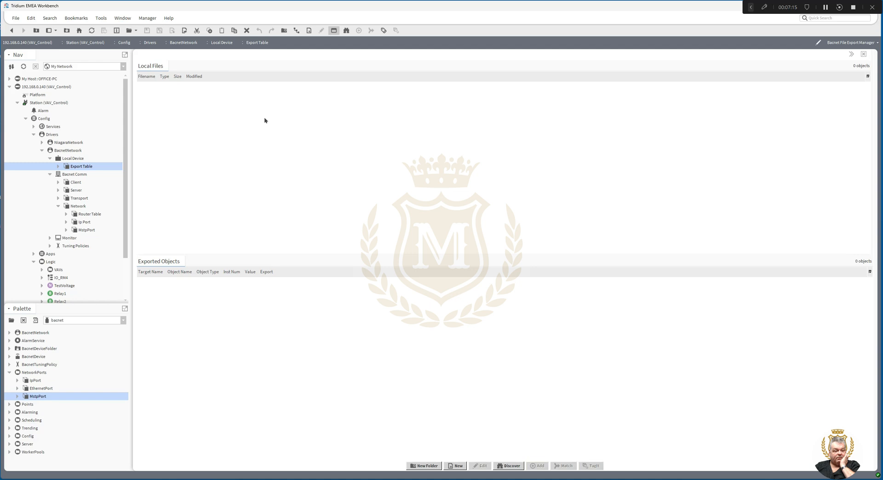
double_click(78, 169)
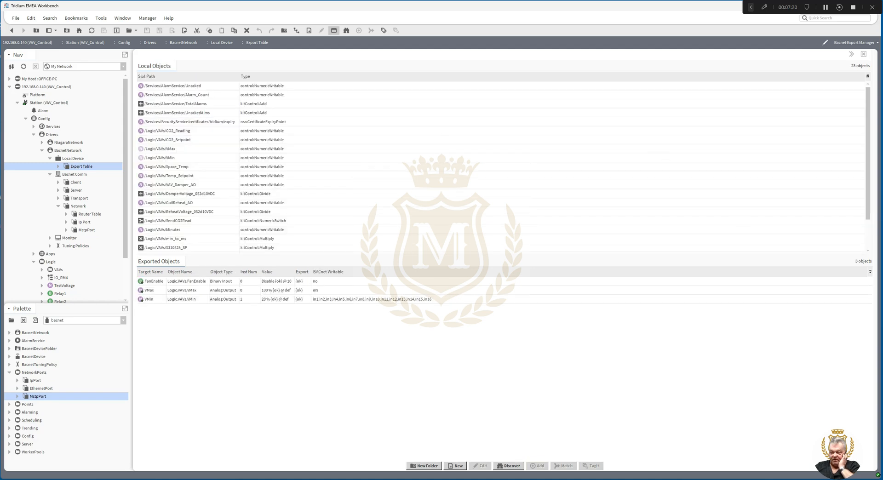
left_click(870, 272)
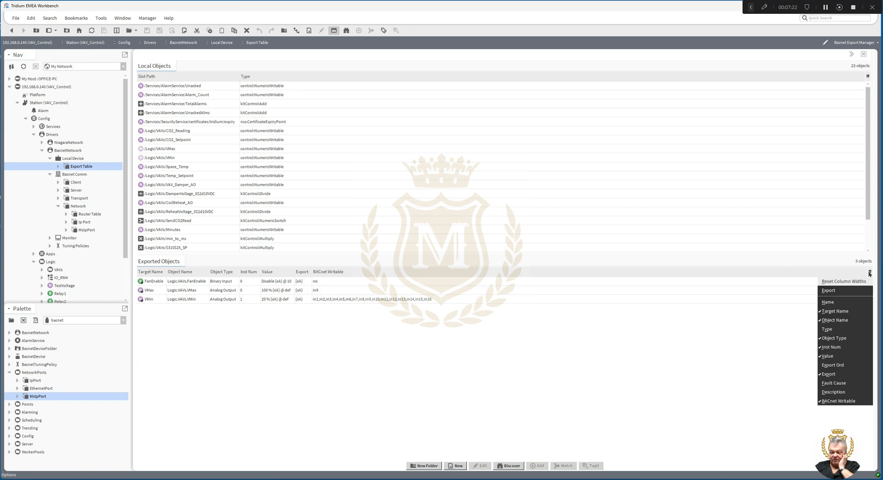
left_click(855, 291)
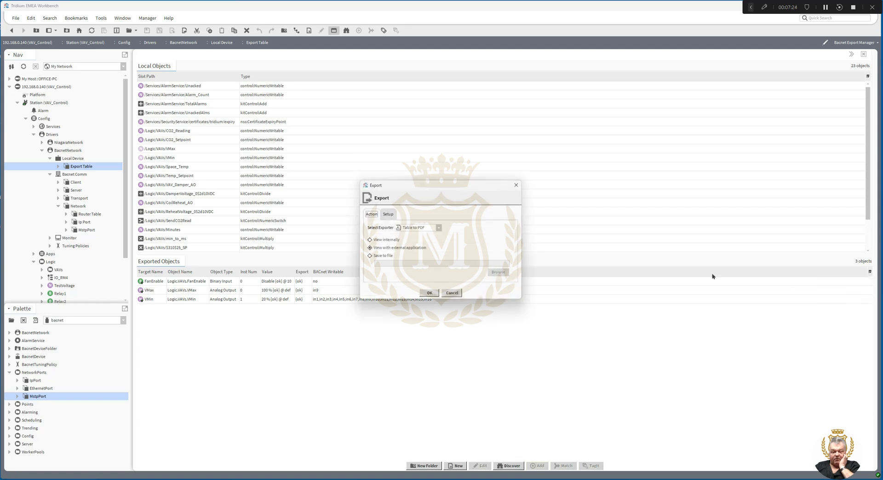
left_click(439, 228)
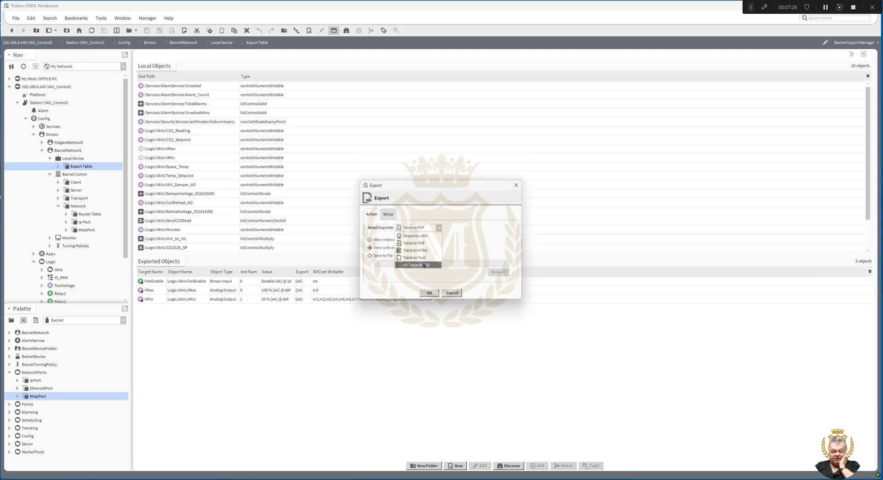
left_click(425, 266)
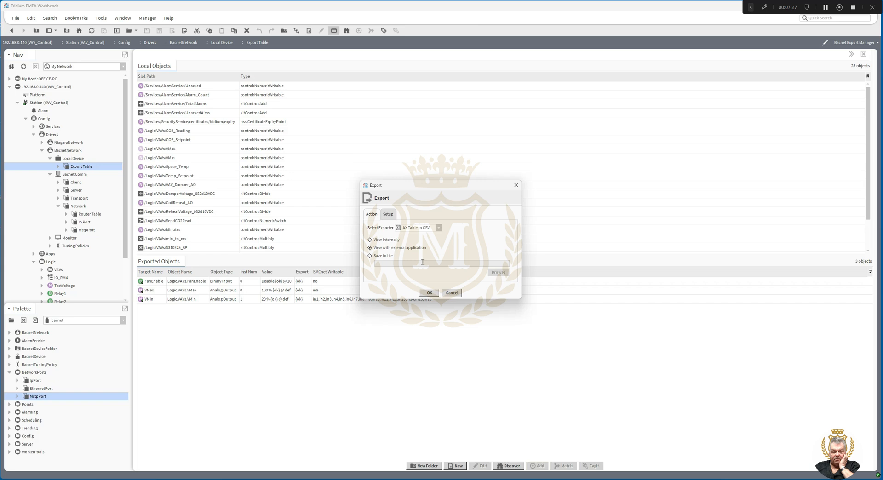
left_click(370, 256)
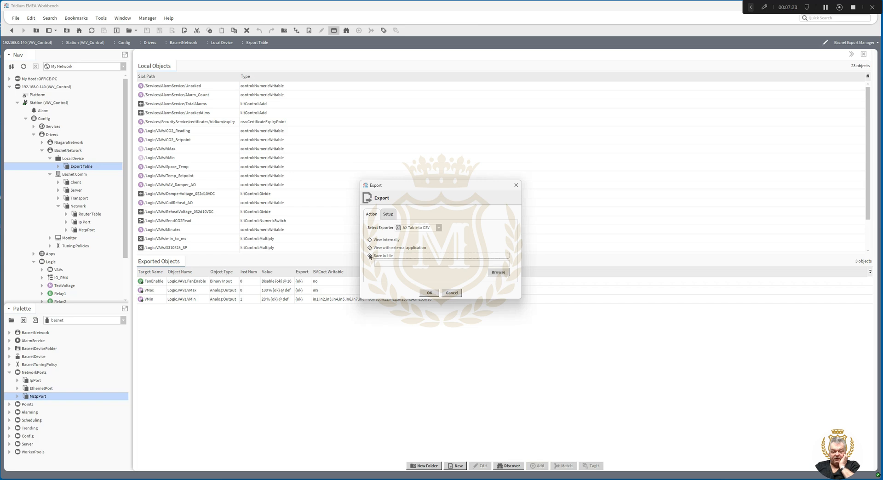
left_click(451, 294)
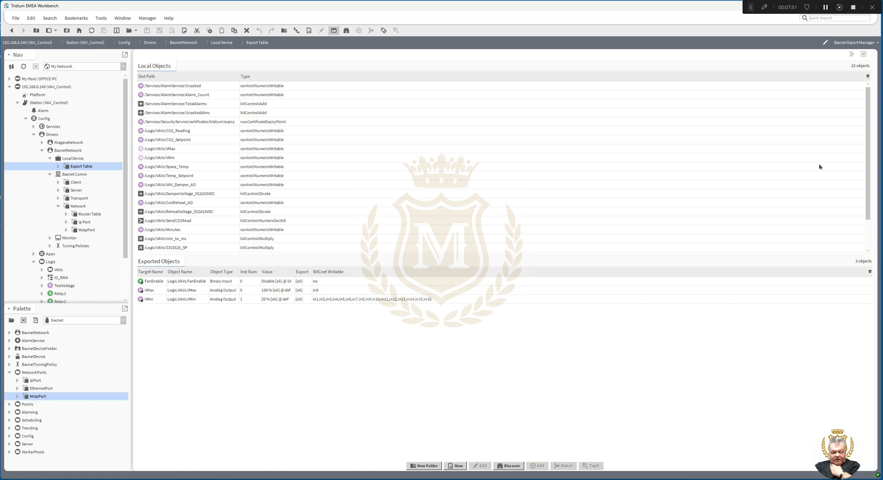
Step: Add the VAV_Reheat_Control and VAV_Damper_Control loop points to the exported objects as Bacnet Analog Input Descriptors with default settings
left_click_drag(868, 169, 868, 212)
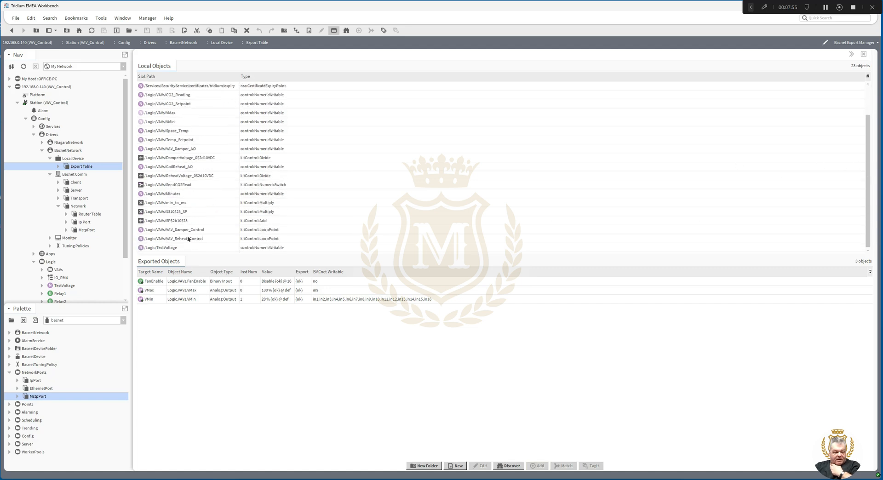
left_click_drag(190, 240, 270, 341)
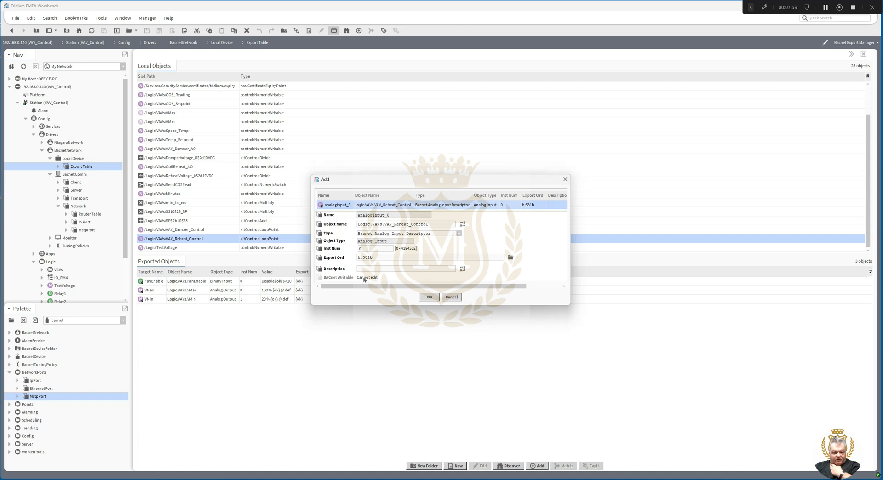
left_click(438, 297)
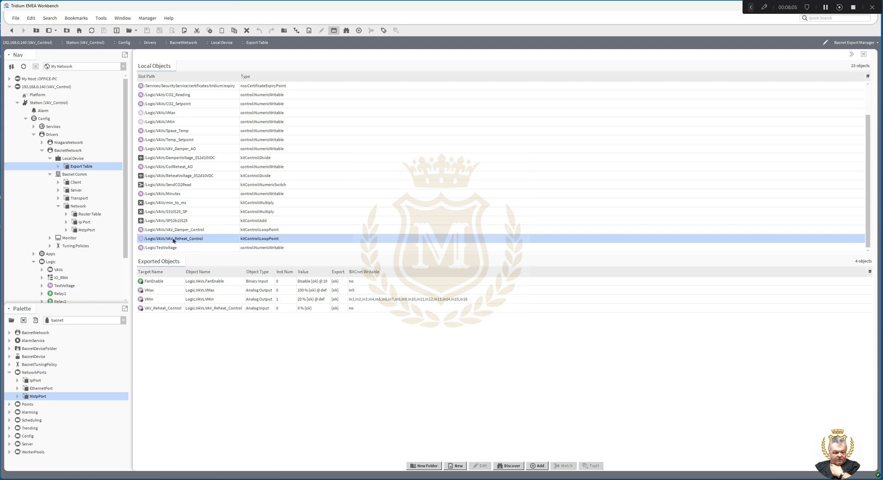
left_click_drag(173, 234, 328, 345)
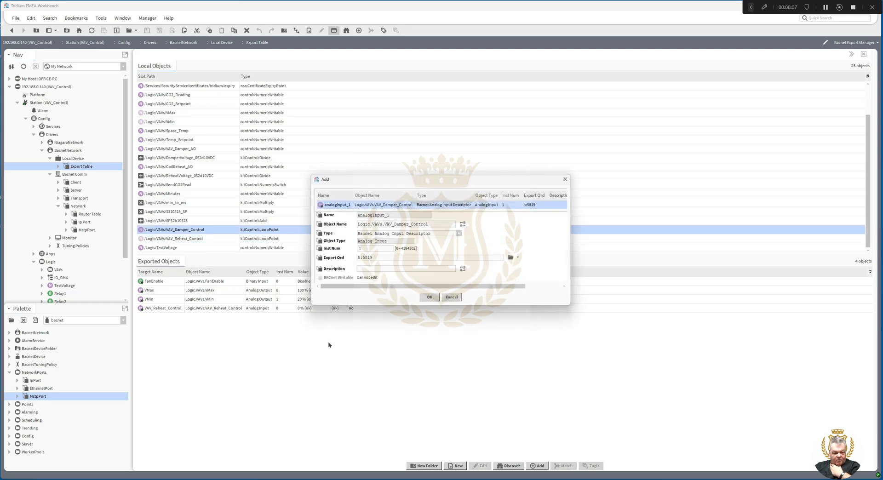
left_click(430, 297)
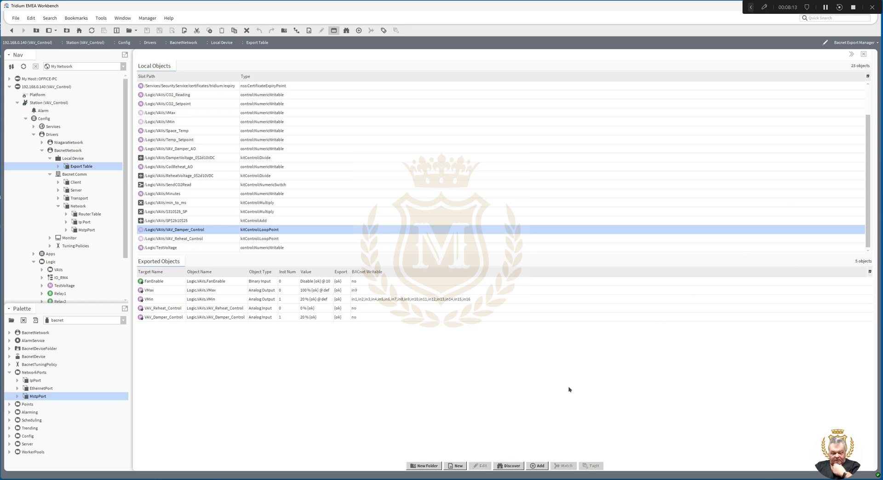
Step: Rediscover the station's local objects under Config, using Control Point as the query type
left_click(516, 465)
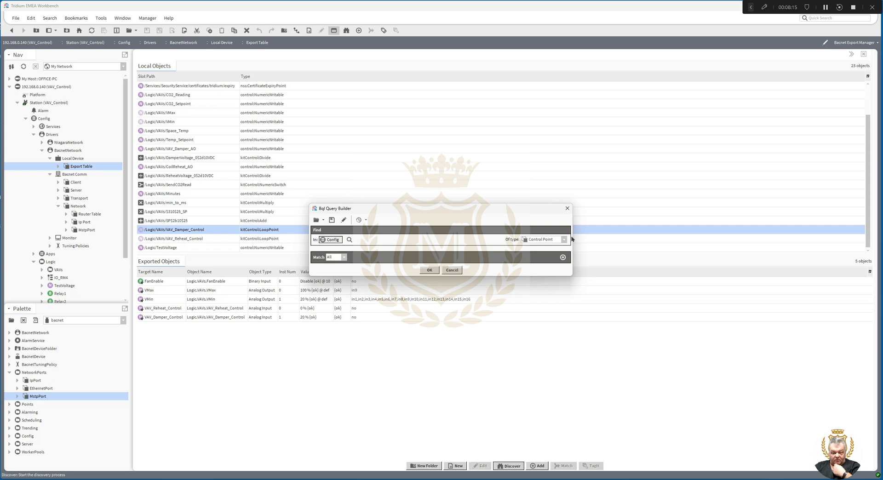
left_click(564, 240)
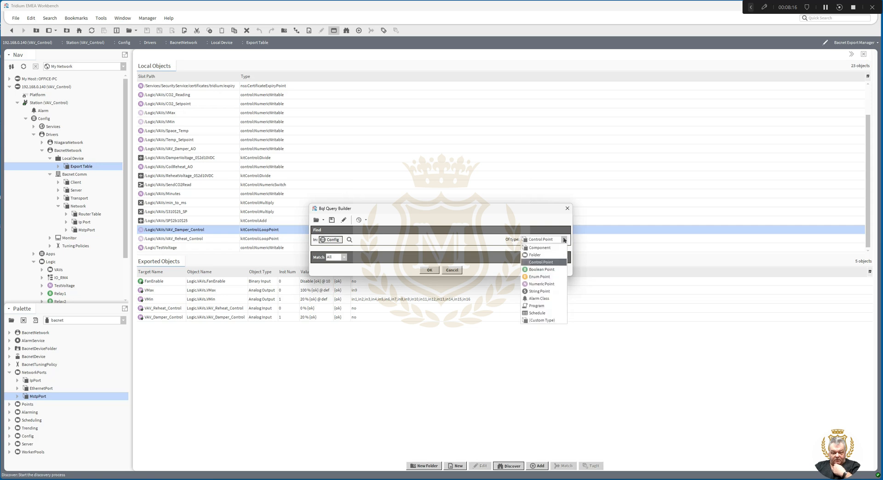
left_click(550, 263)
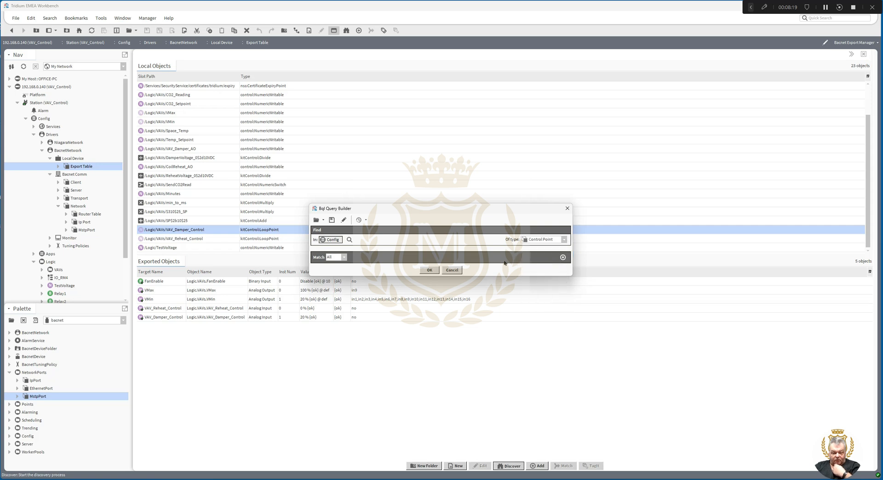
left_click(429, 271)
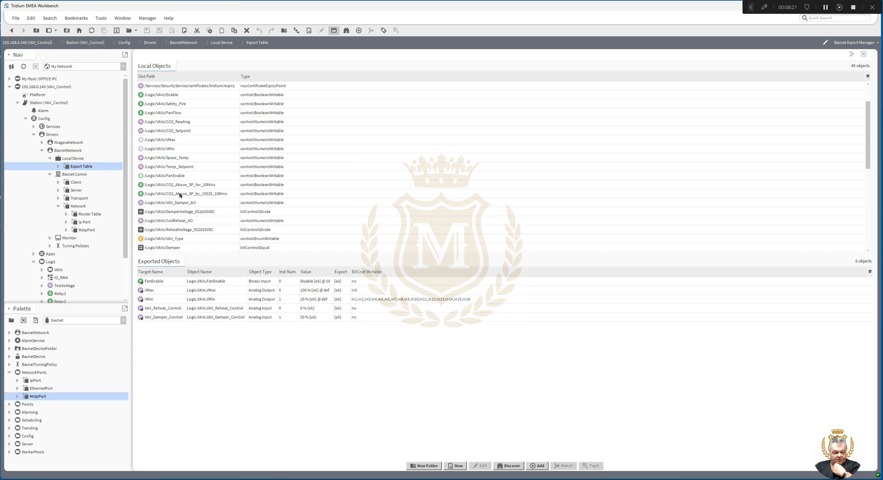
Step: Add the CO2_Above_SP_by_10%_10Mins and CO2_Above_SP_for_10Mins points to the exported objects as Bacnet Binary Input Descriptors with default settings
left_click_drag(182, 195, 213, 361)
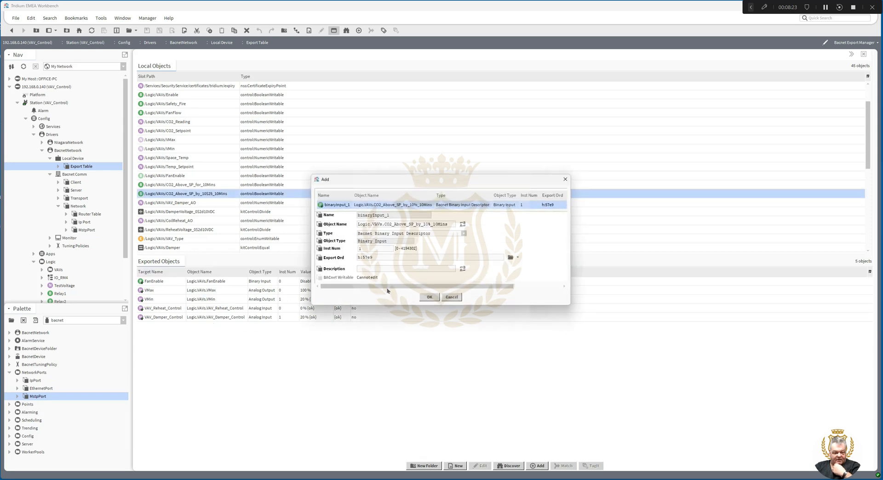
left_click(432, 297)
left_click_drag(190, 186, 240, 392)
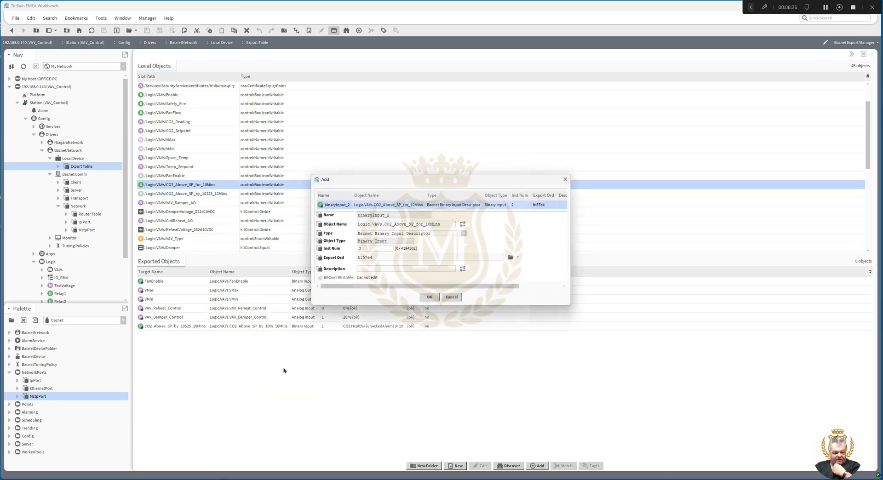
left_click(433, 297)
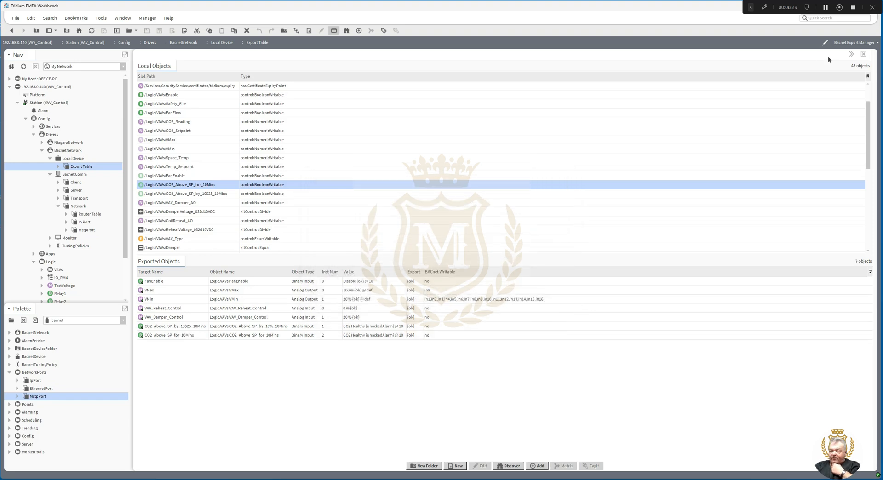